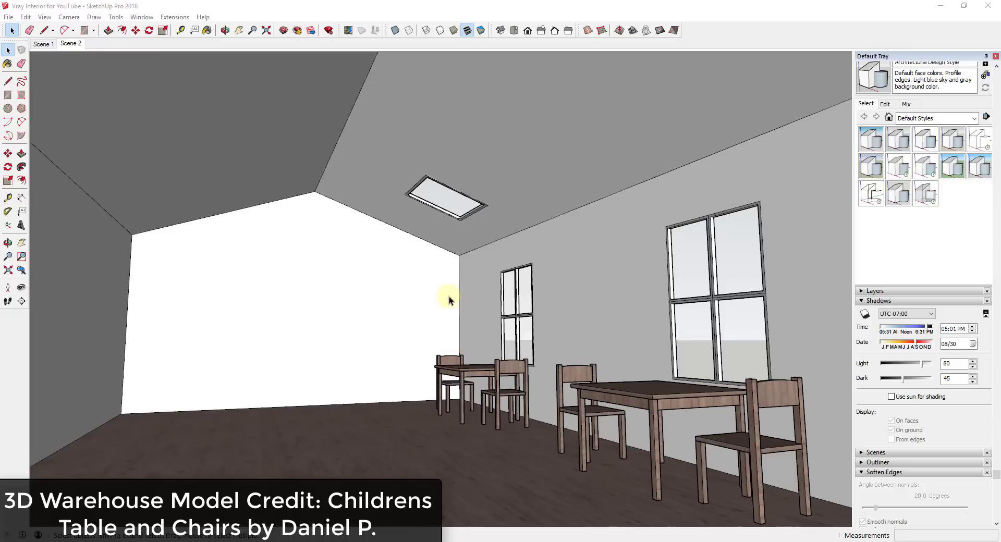
Step: Examine the building's exterior with its windows and skylight, and return to the Scene 2 interior view
key(o)
drag(661, 279, 547, 281)
scroll(495, 306, down, 5)
drag(495, 306, 528, 311)
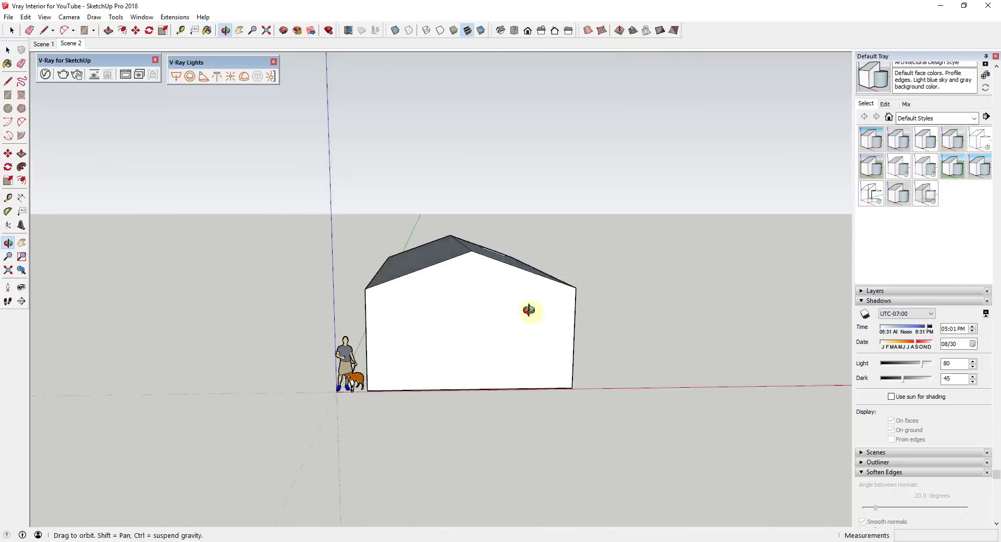
middle_drag(529, 310, 577, 290)
scroll(541, 262, up, 5)
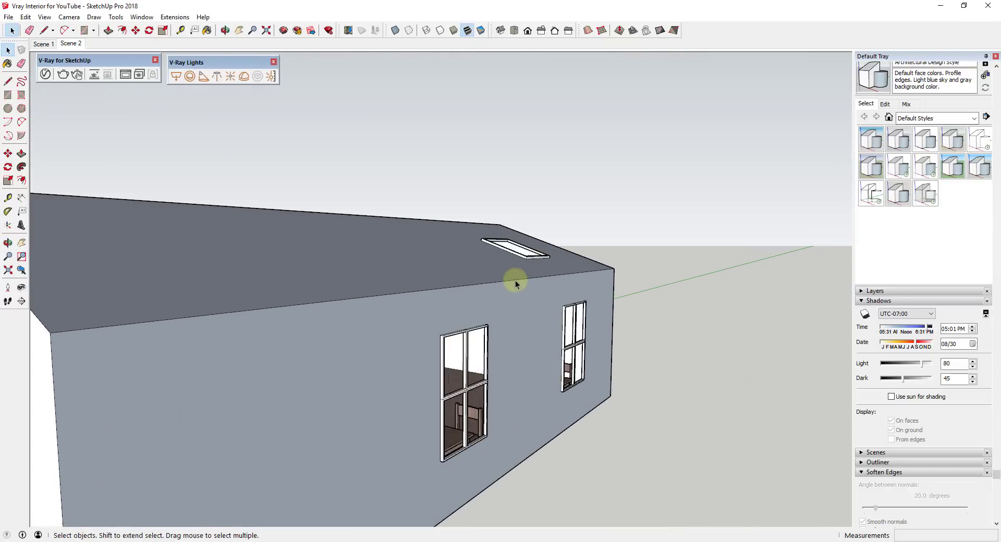
scroll(516, 283, up, 1)
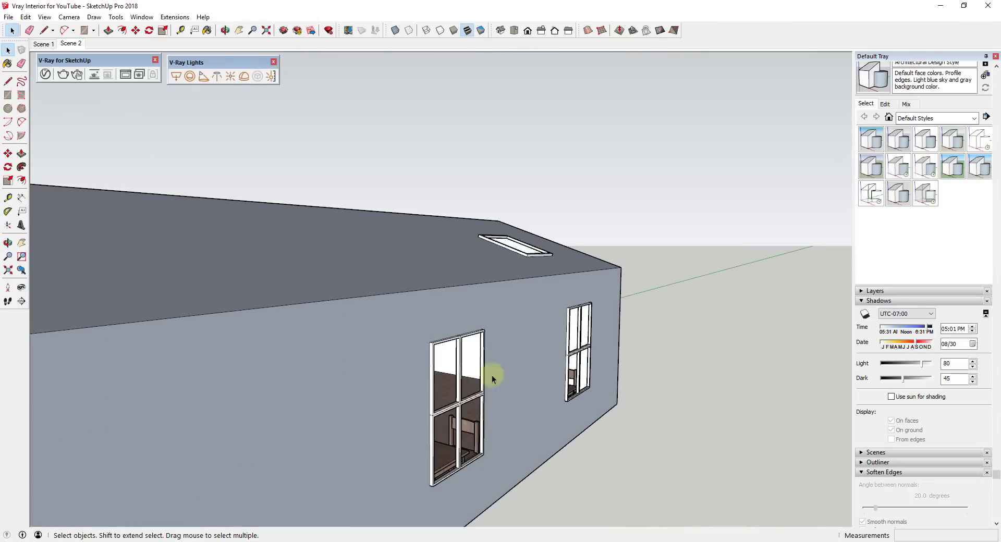
click(445, 360)
click(717, 357)
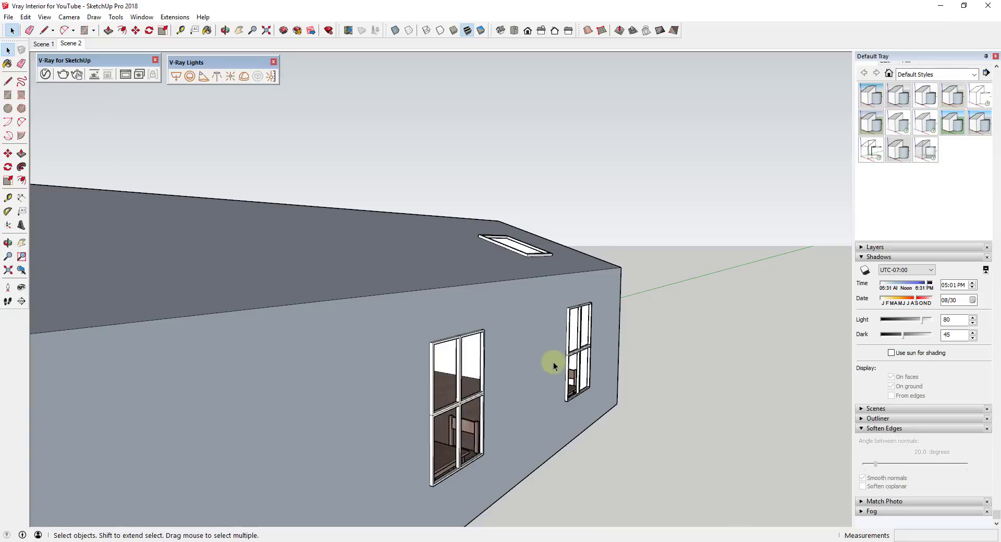
click(63, 45)
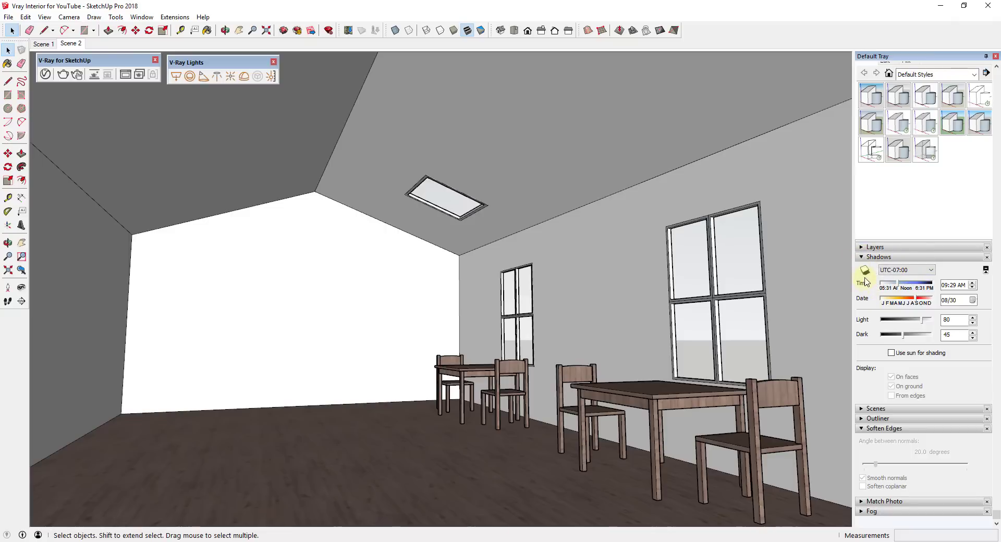
Step: Turn on shadows and set the sun to 09:26 AM on 09/07 so light falls through the windows
click(865, 271)
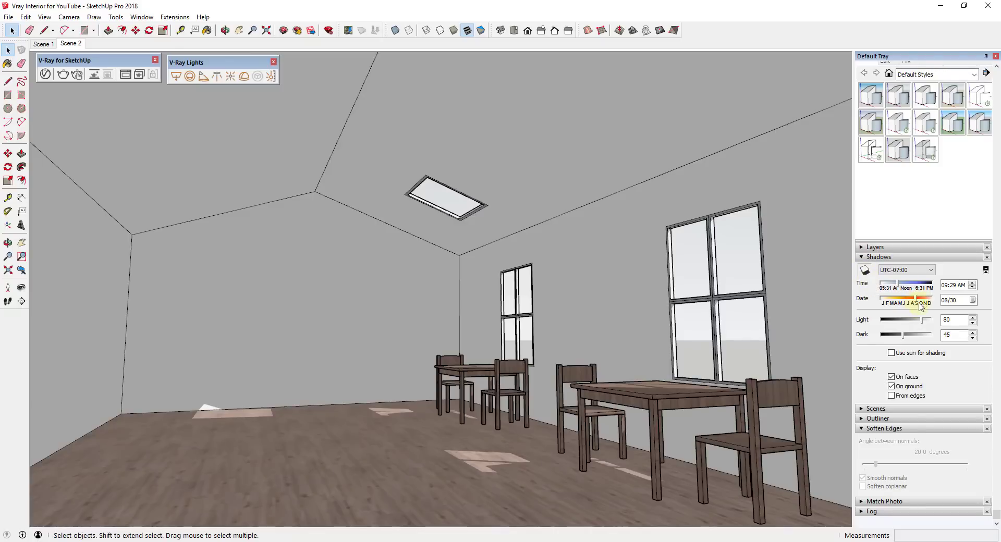
drag(915, 302, 896, 288)
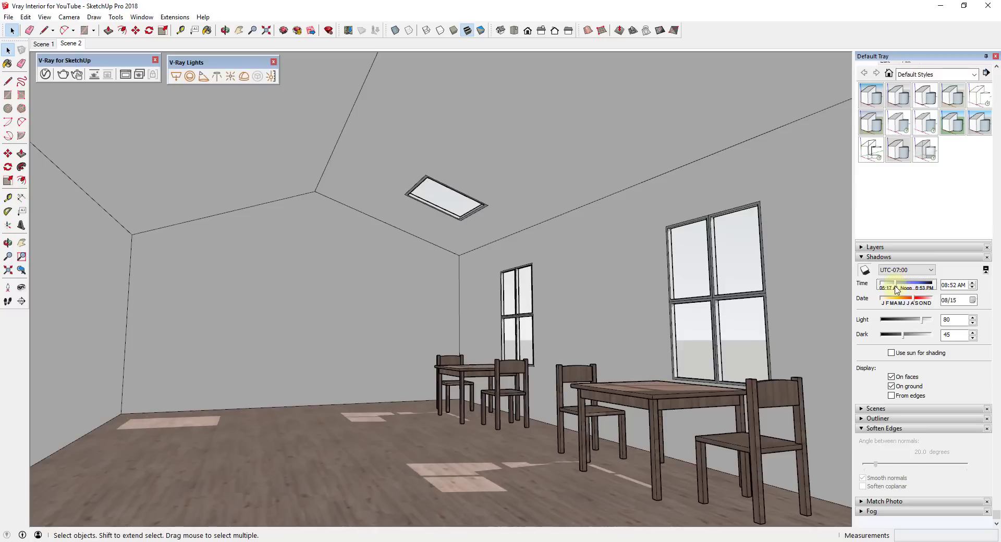
middle_drag(631, 347, 542, 398)
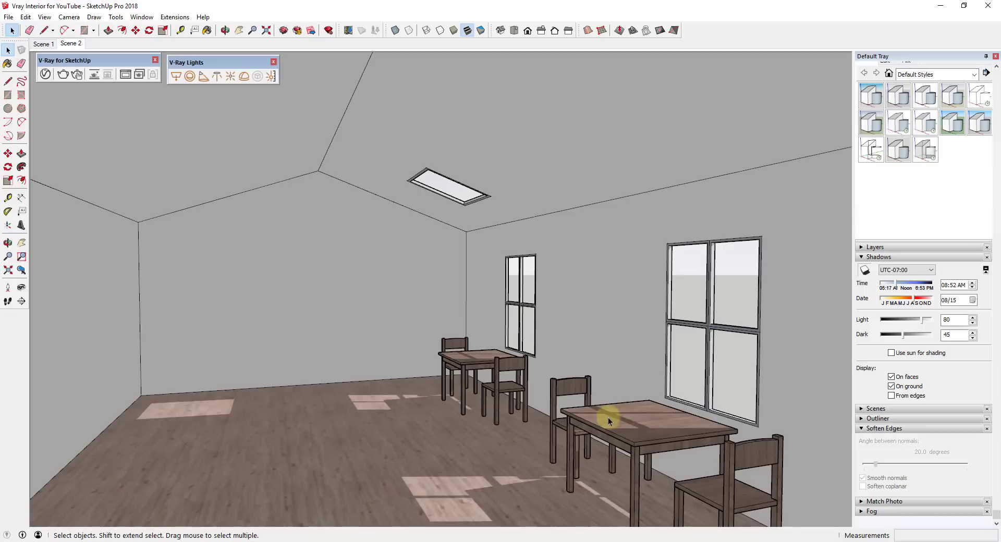
drag(895, 291, 918, 302)
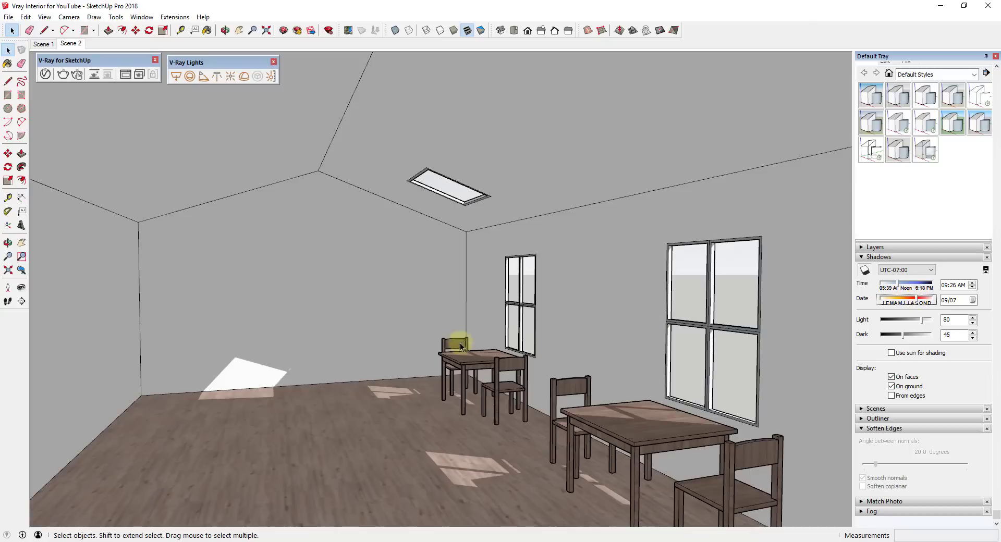
Step: Reframe the interior from a low viewpoint and update Scene 2 with this camera view and shadow setup
middle_drag(418, 279, 415, 258)
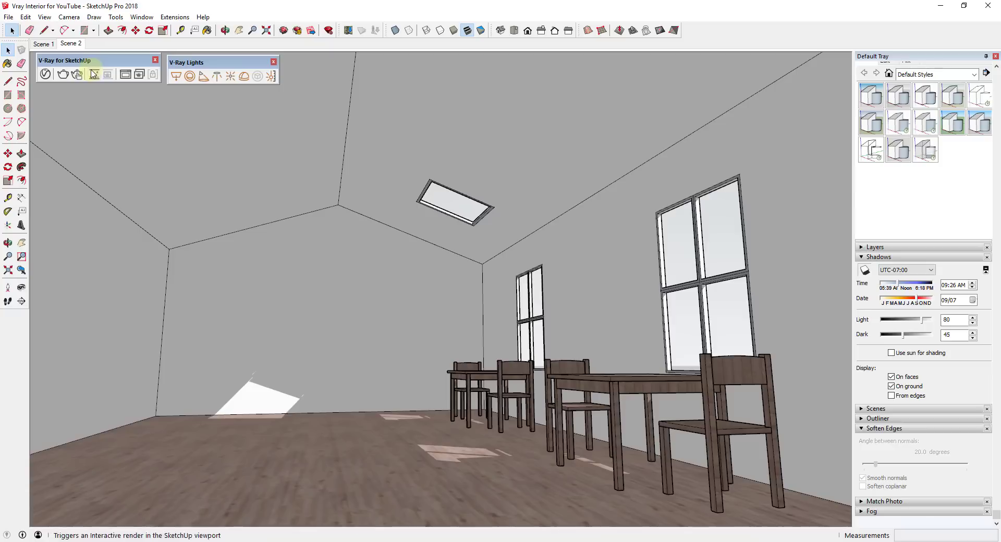
right_click(72, 46)
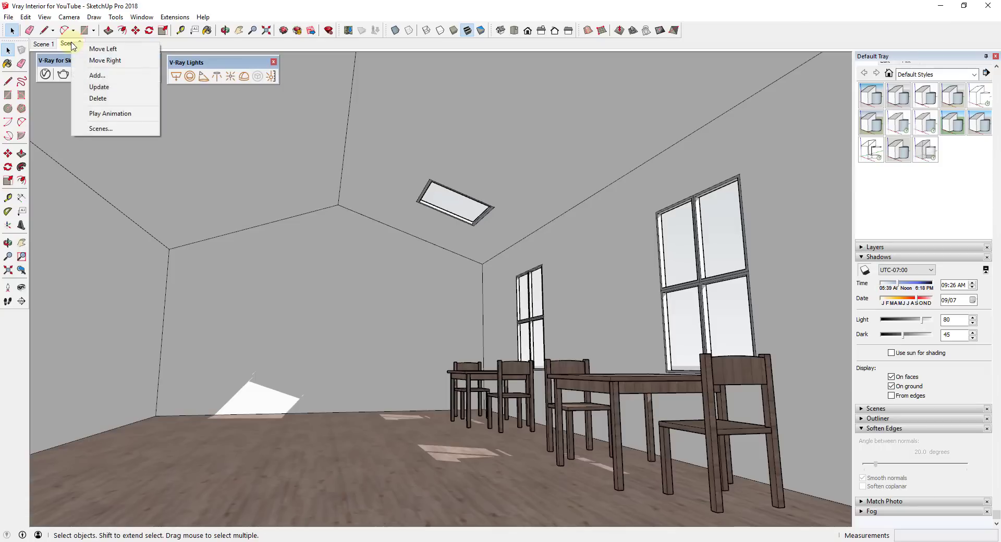
click(104, 89)
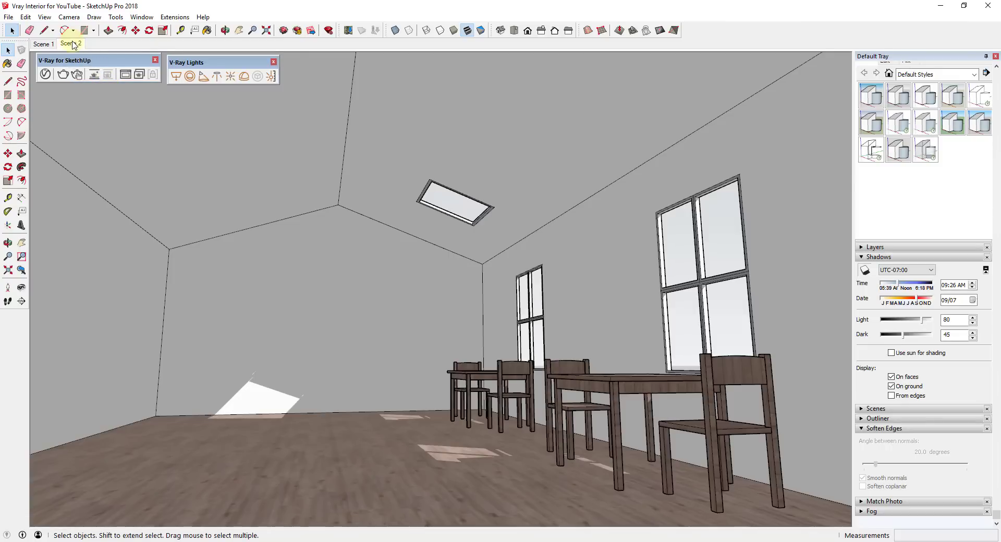
click(45, 17)
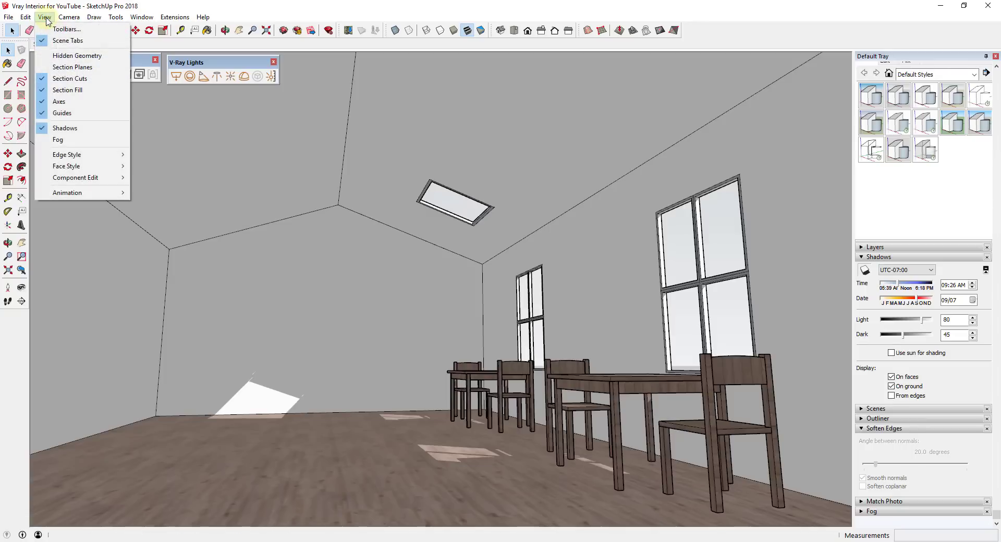
mouse_move(78, 193)
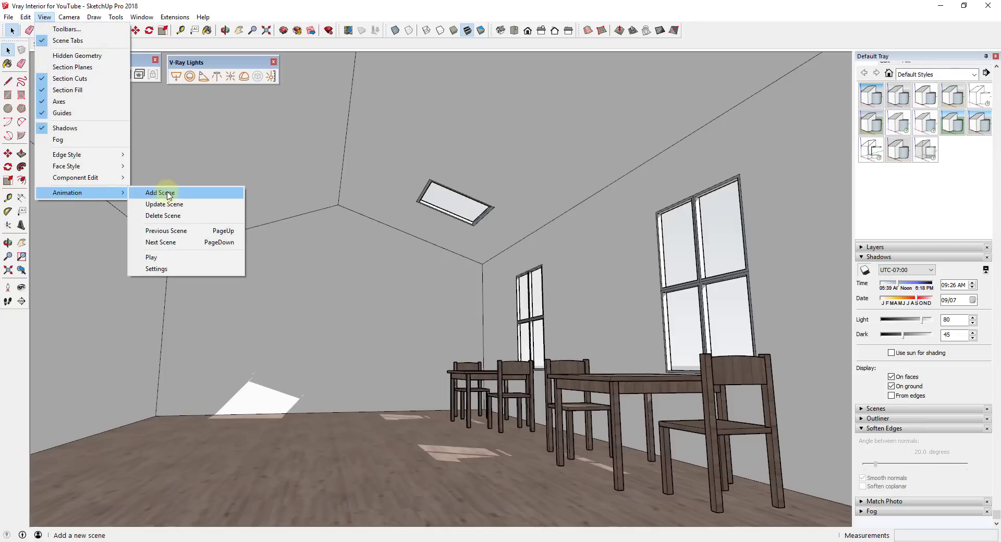
click(511, 320)
Step: View the building from outside and restore the saved Scene 2 interior view
middle_drag(629, 321, 355, 380)
scroll(493, 325, down, 4)
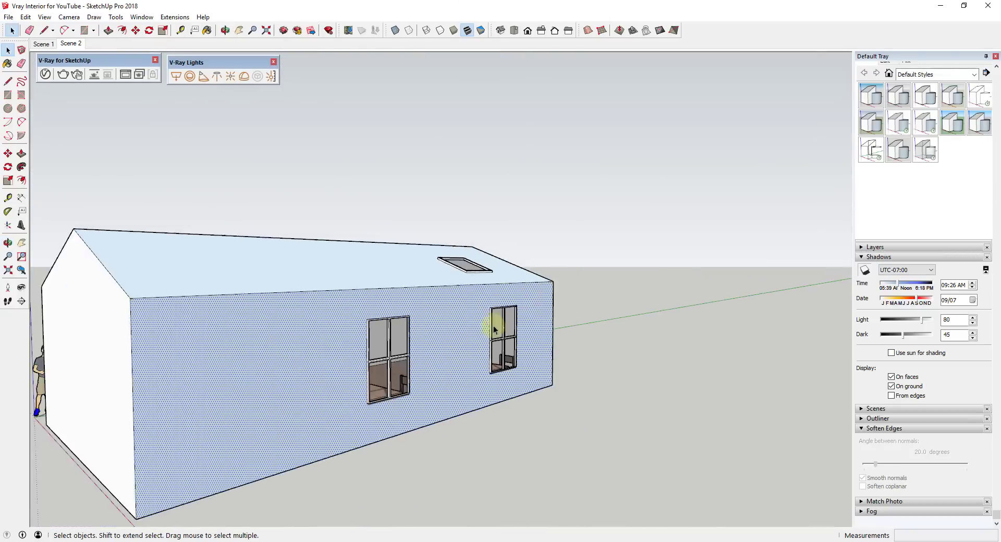
middle_drag(495, 330, 470, 281)
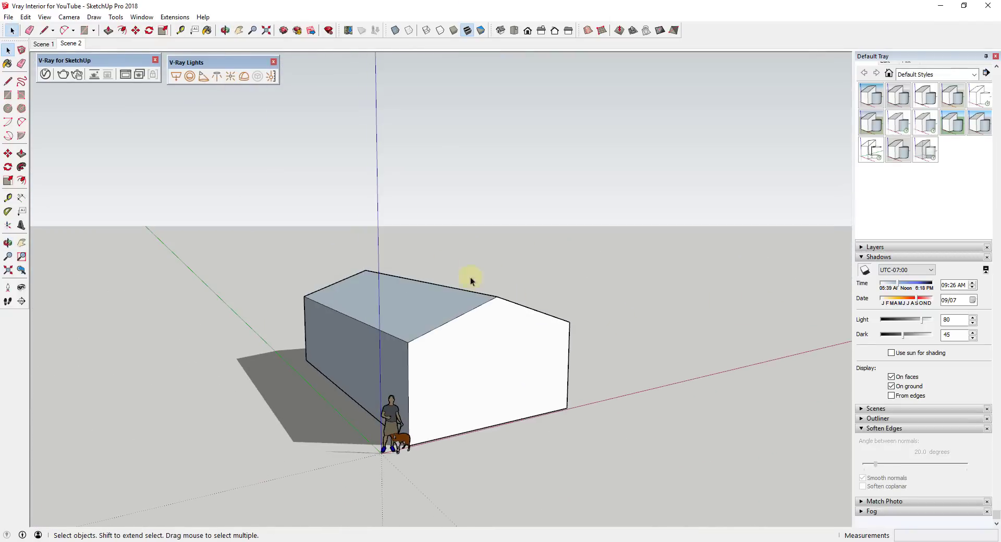
click(71, 44)
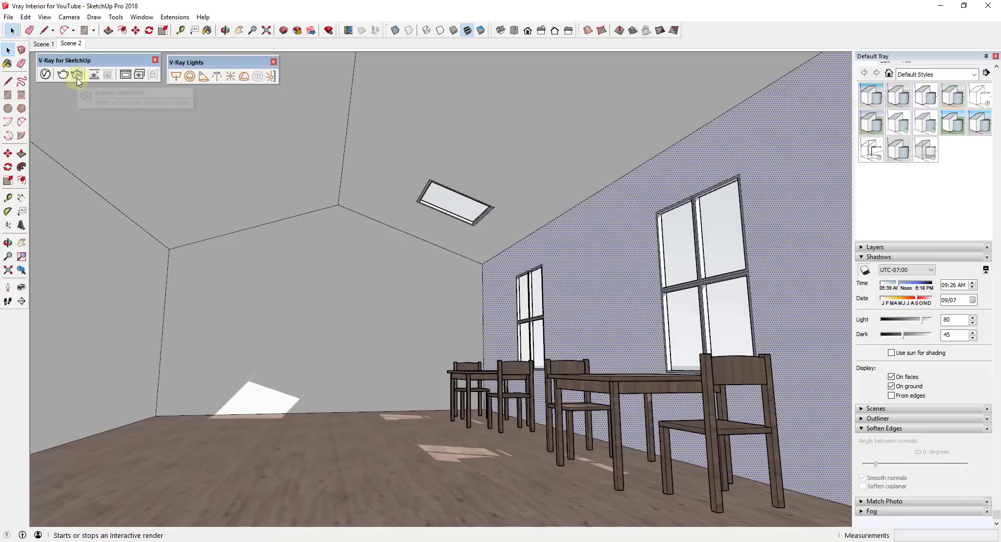
Step: Run an interactive V-Ray render of the Scene 2 interior and stop it
click(77, 80)
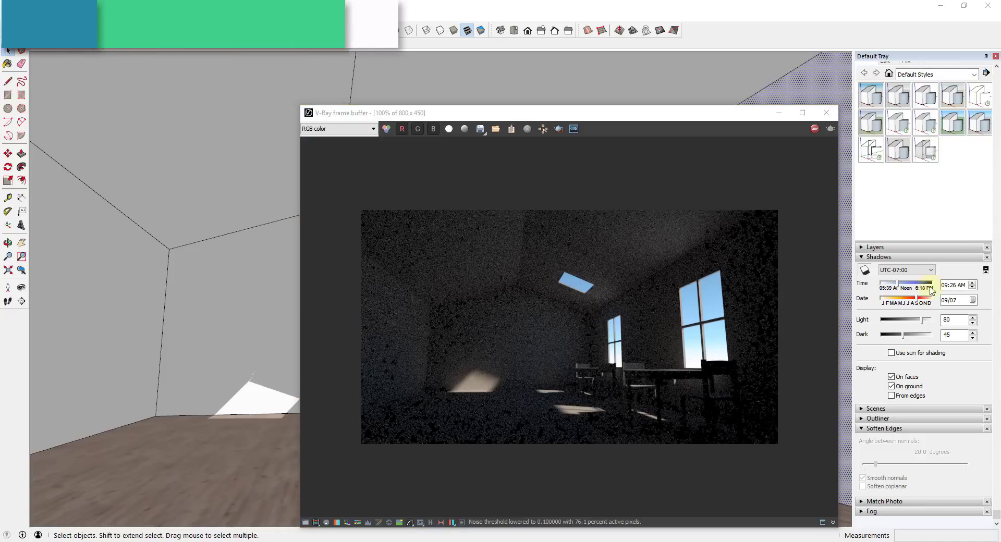
click(814, 129)
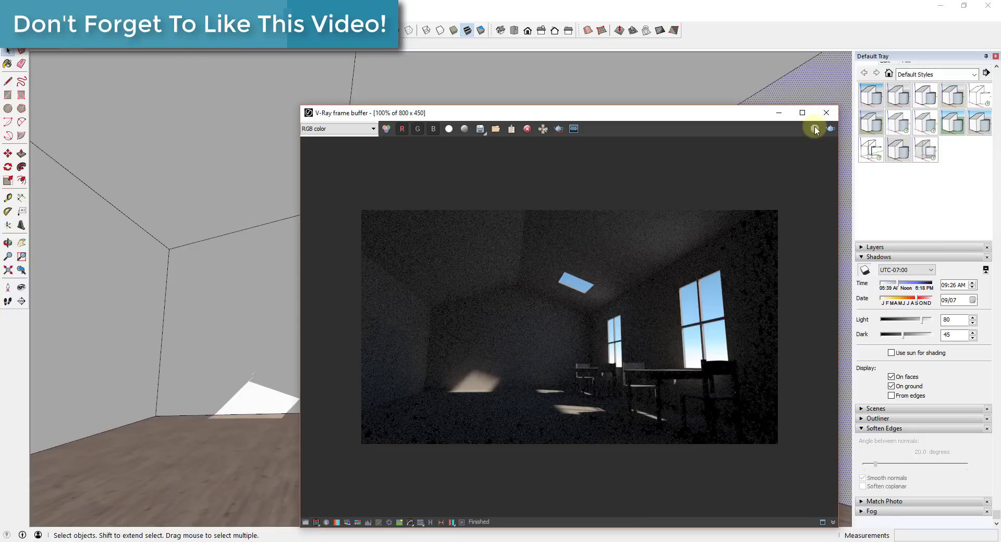
click(302, 101)
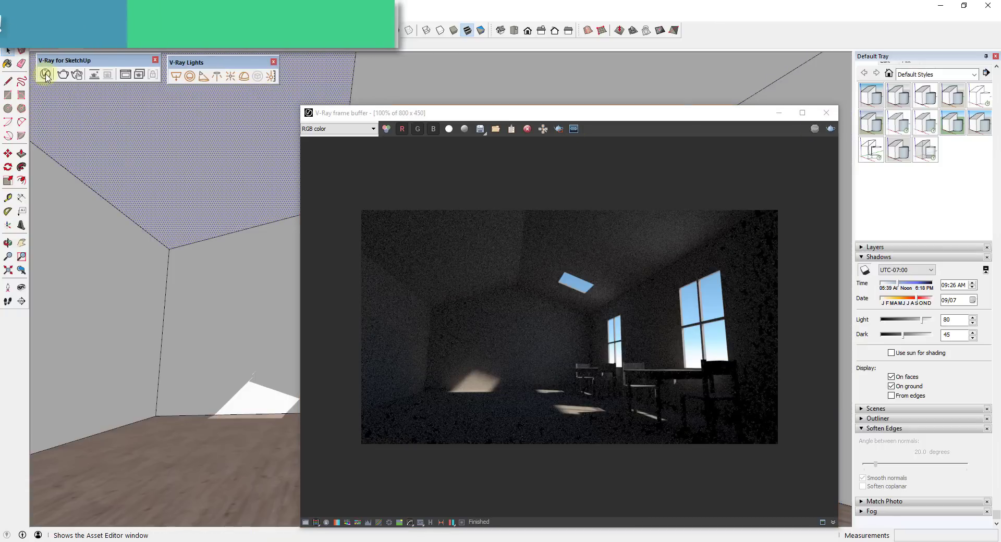
Step: Display the Material Override settings in the V-Ray Asset Editor and arrange the editor and frame buffer side by side
click(46, 75)
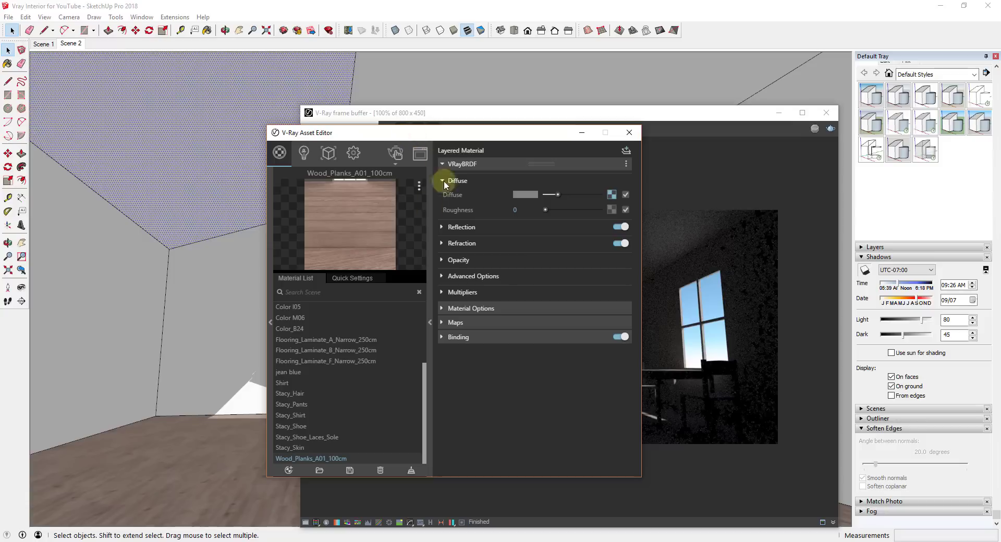
click(304, 156)
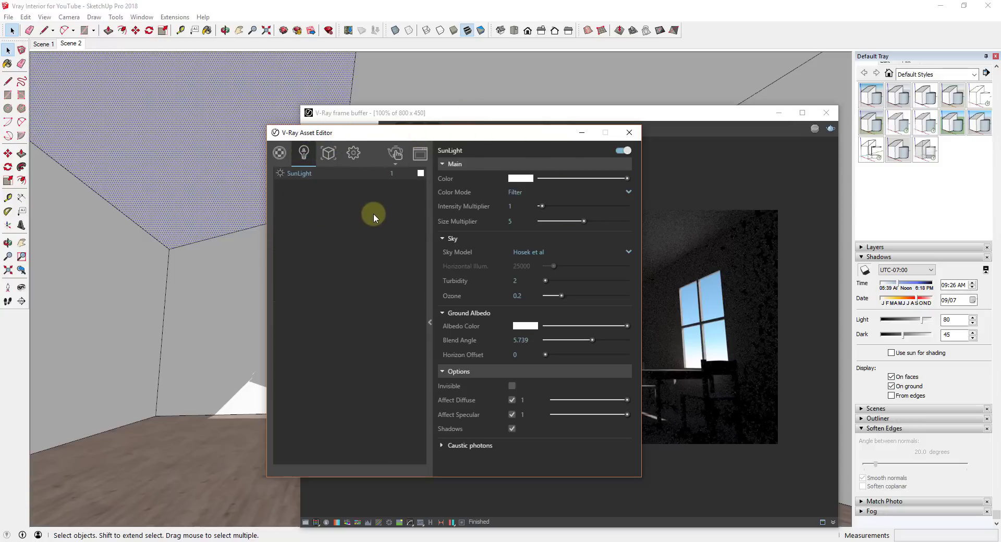
click(355, 157)
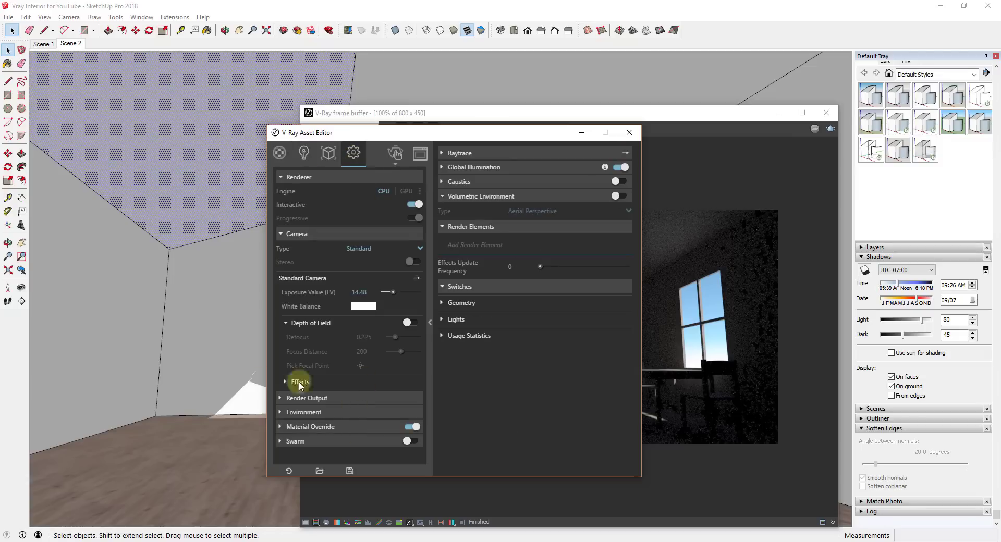
click(281, 427)
scroll(344, 386, down, 1)
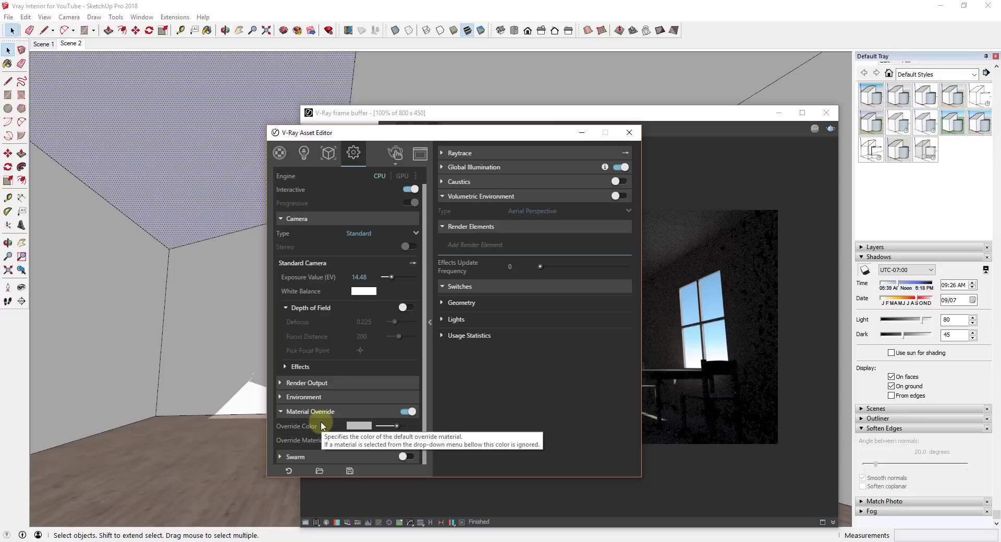
drag(397, 137, 196, 131)
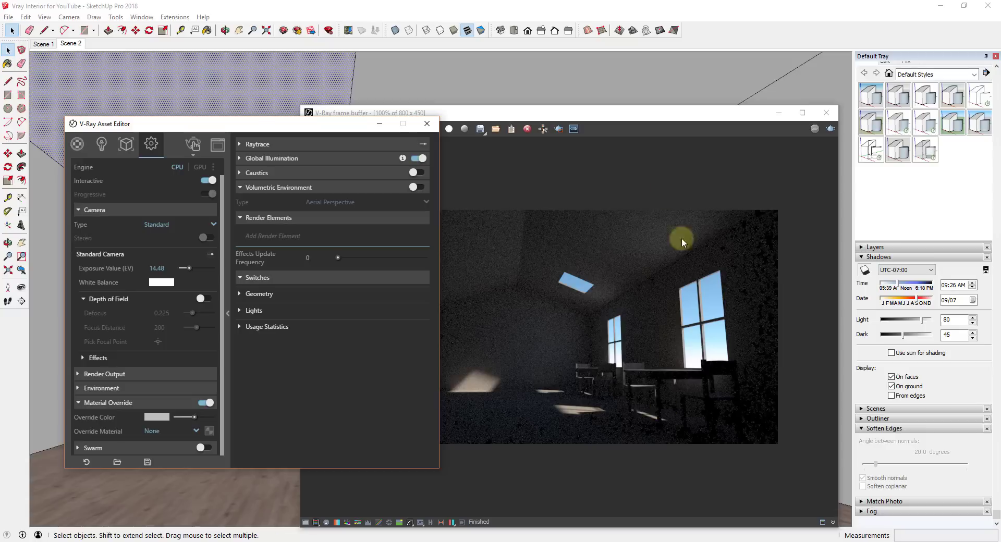
drag(643, 112, 757, 95)
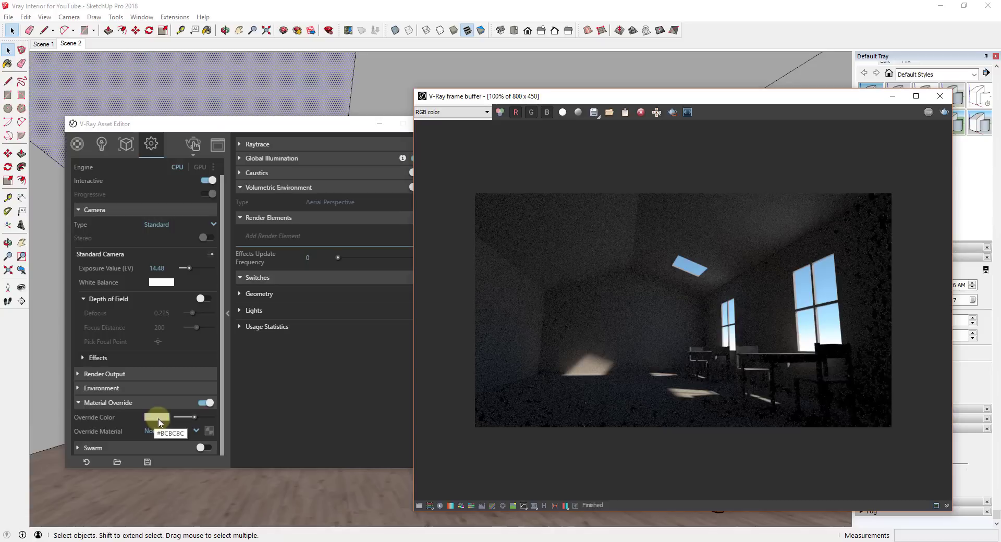
Step: Turn off Material Override, run a test render with the original materials, and stop it
click(206, 403)
scroll(198, 417, up, 1)
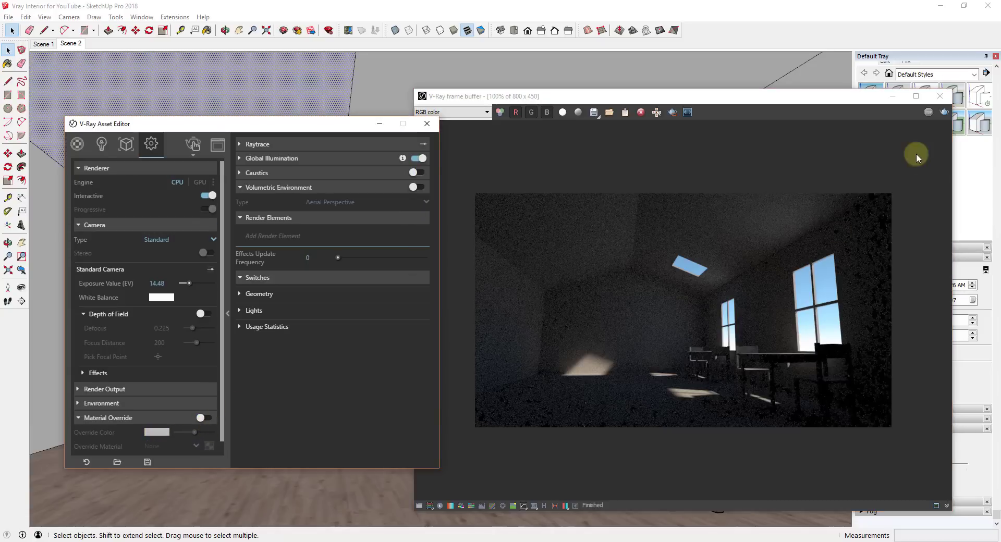
click(943, 112)
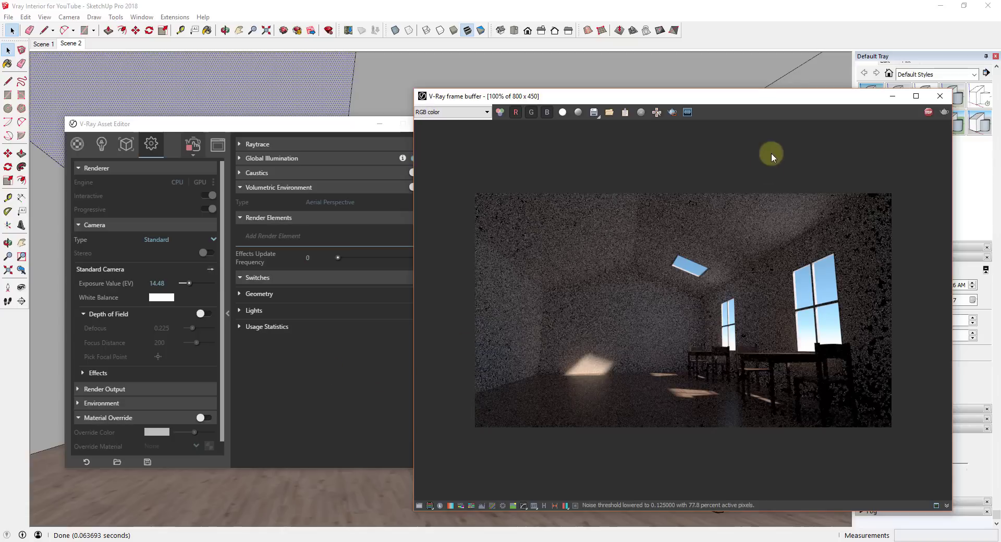
click(927, 111)
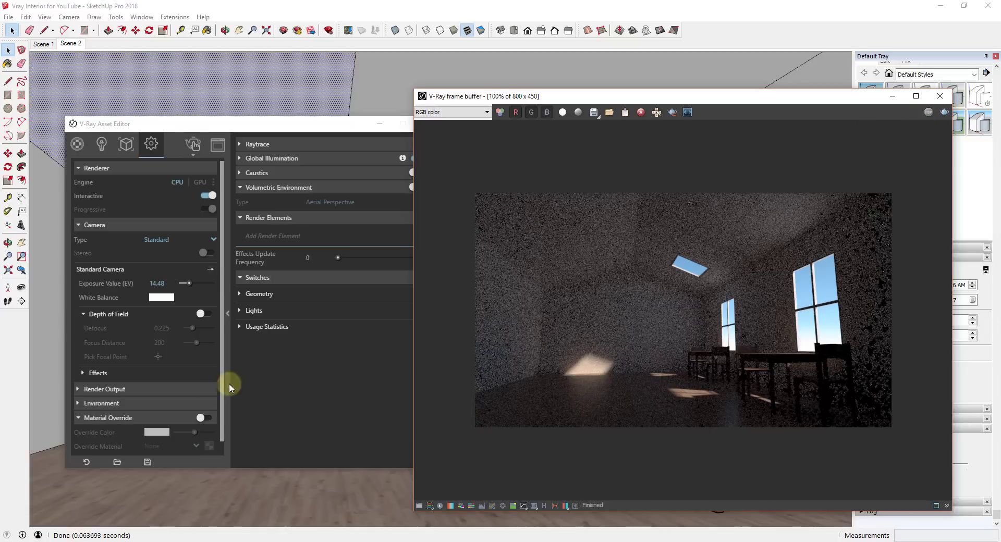
Step: Turn Material Override back on, render the interior again with the neutral override color, and stop the render
click(202, 418)
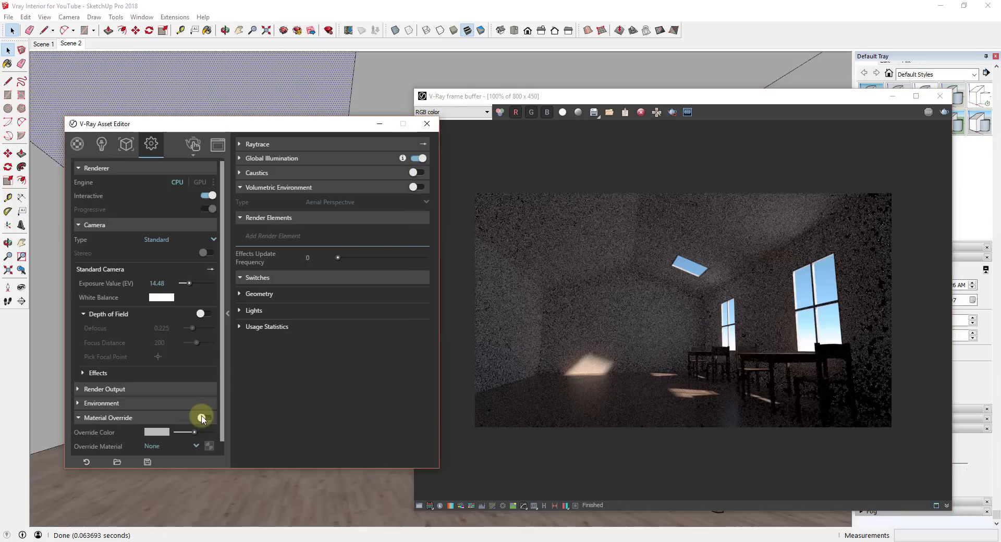
click(943, 113)
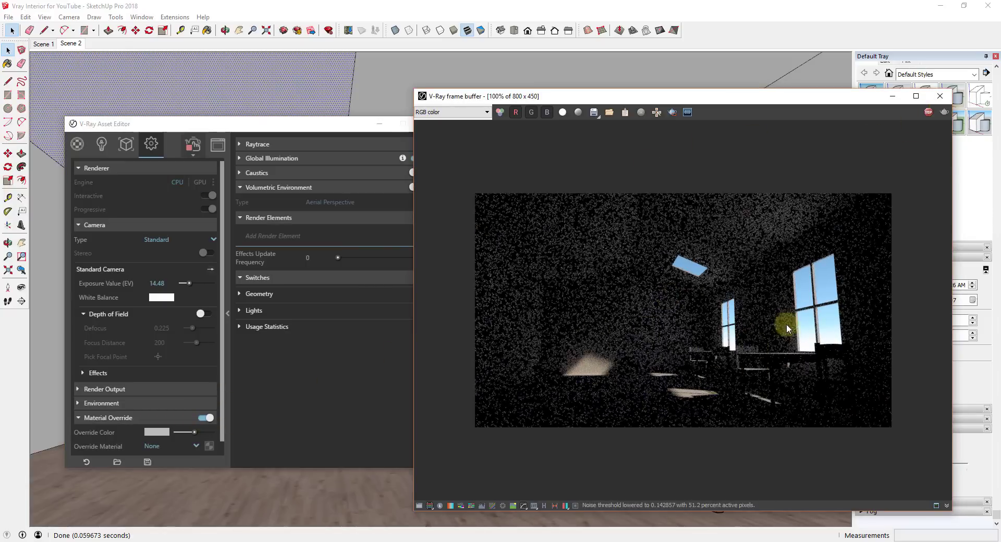
click(929, 113)
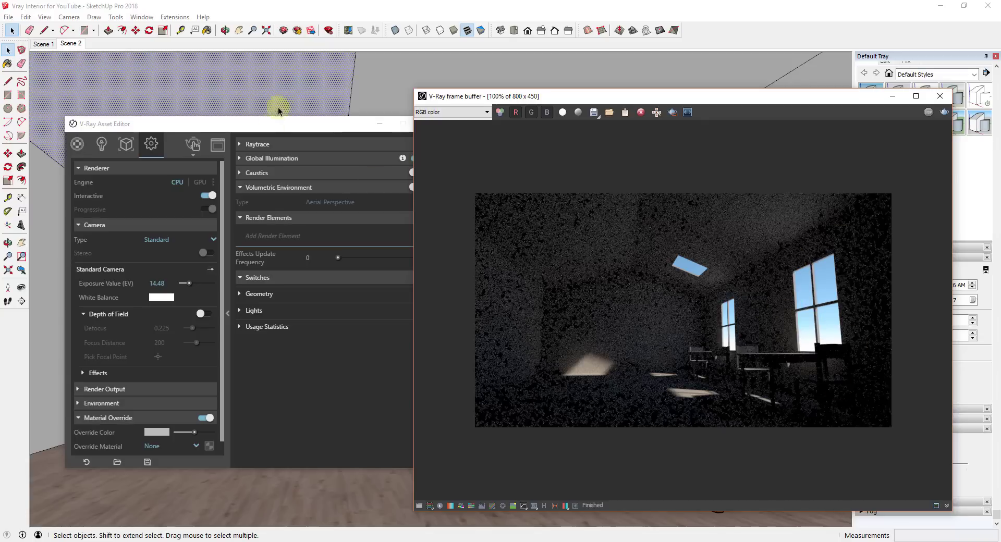
Step: Examine the Material Options of the Wood_Planks_A01_100cm material for the Can Be Overridden setting, and close the Asset Editor
drag(267, 130, 514, 130)
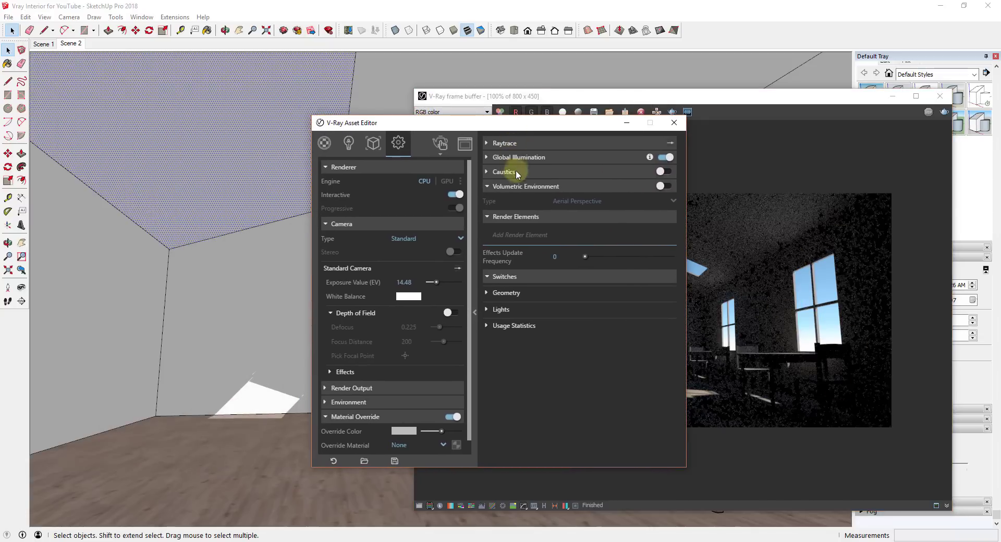
click(324, 142)
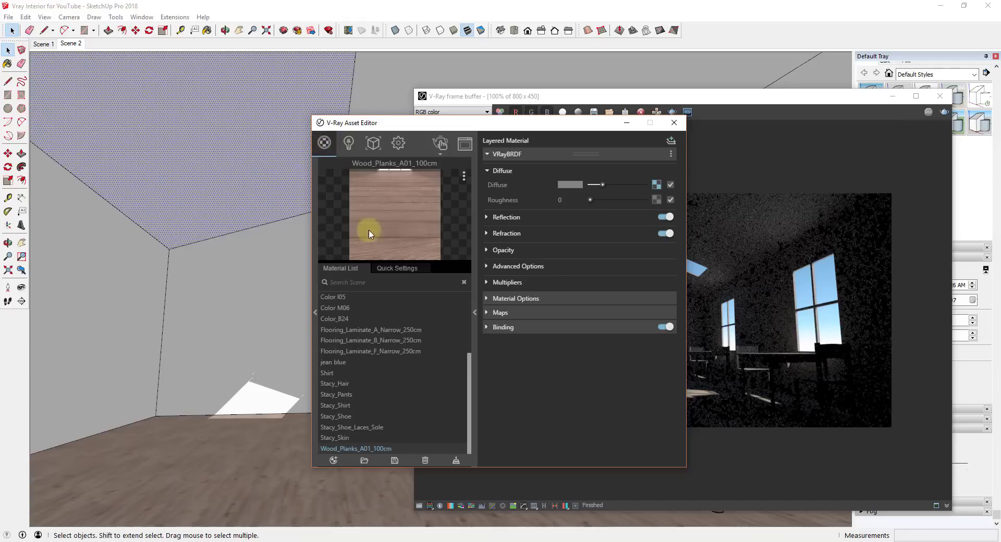
scroll(374, 383, up, 3)
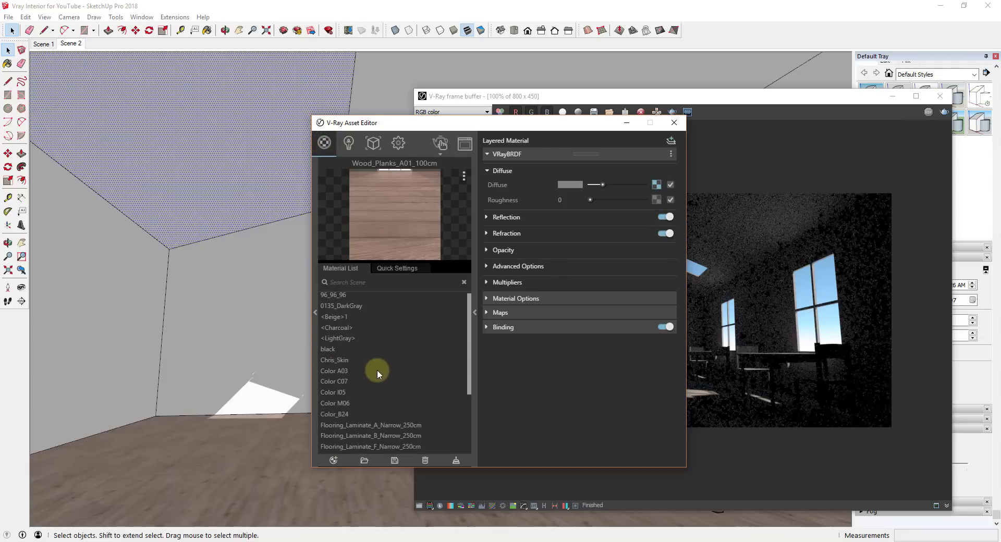
scroll(377, 371, down, 3)
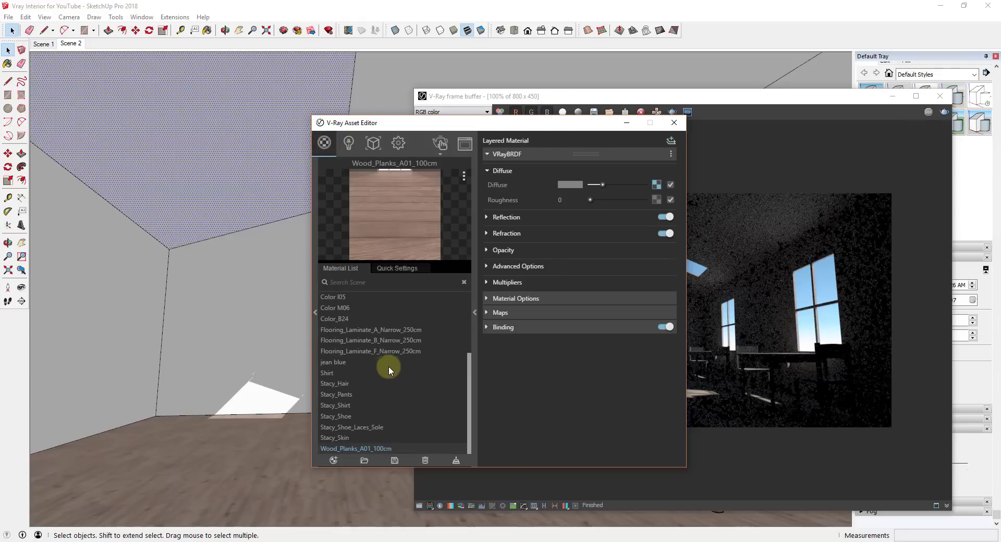
click(489, 299)
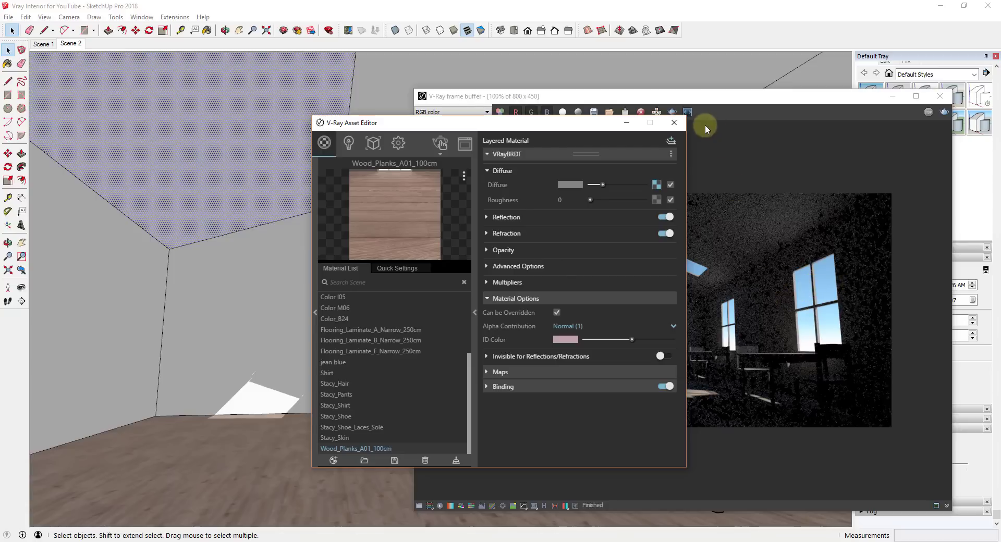
click(671, 123)
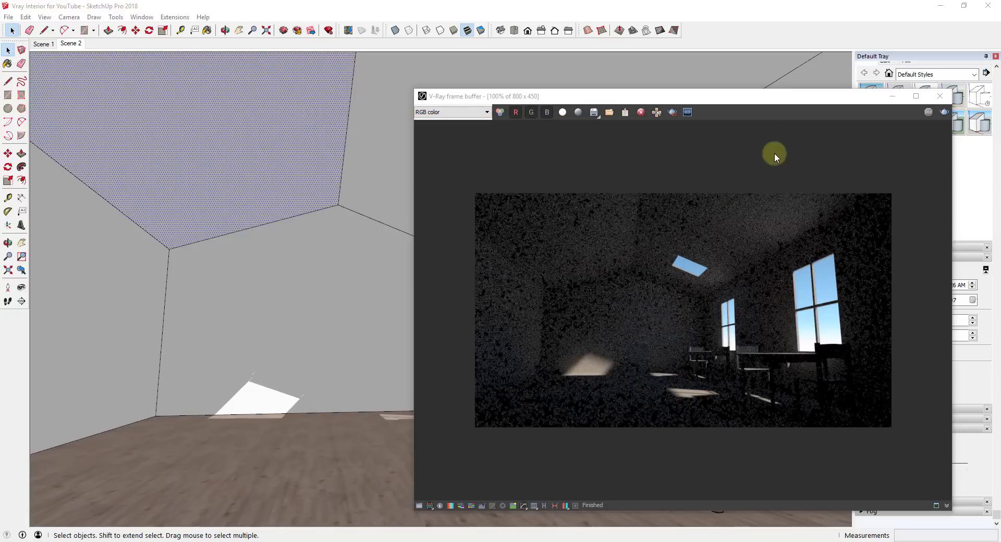
Step: Restart the interactive render in a fresh frame buffer and arrange the reopened Asset Editor beside it
drag(822, 94, 795, 84)
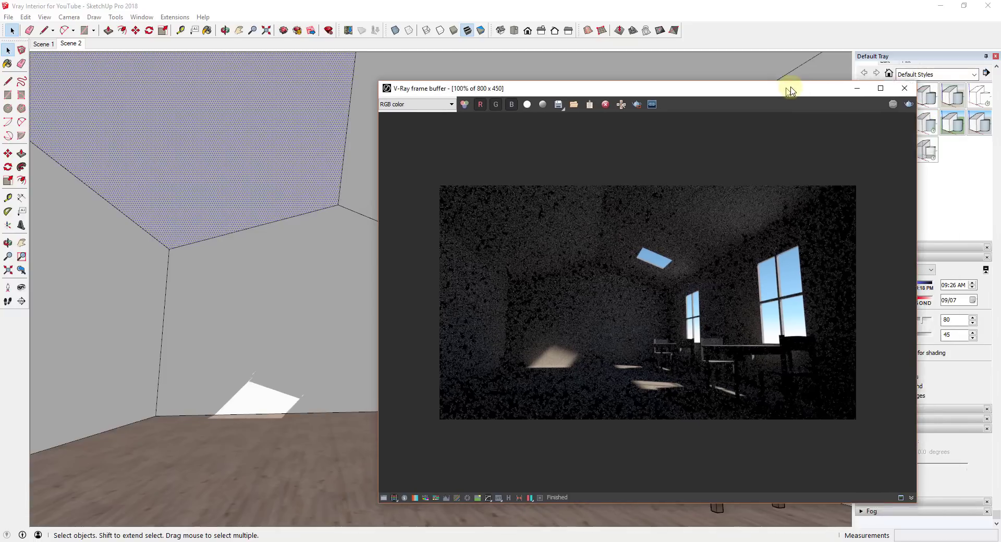
click(913, 88)
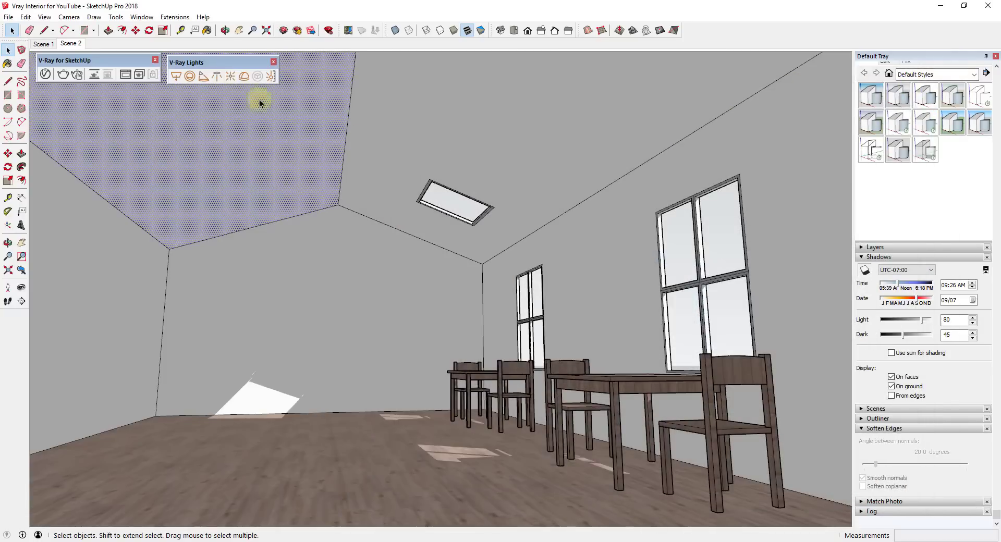
click(49, 80)
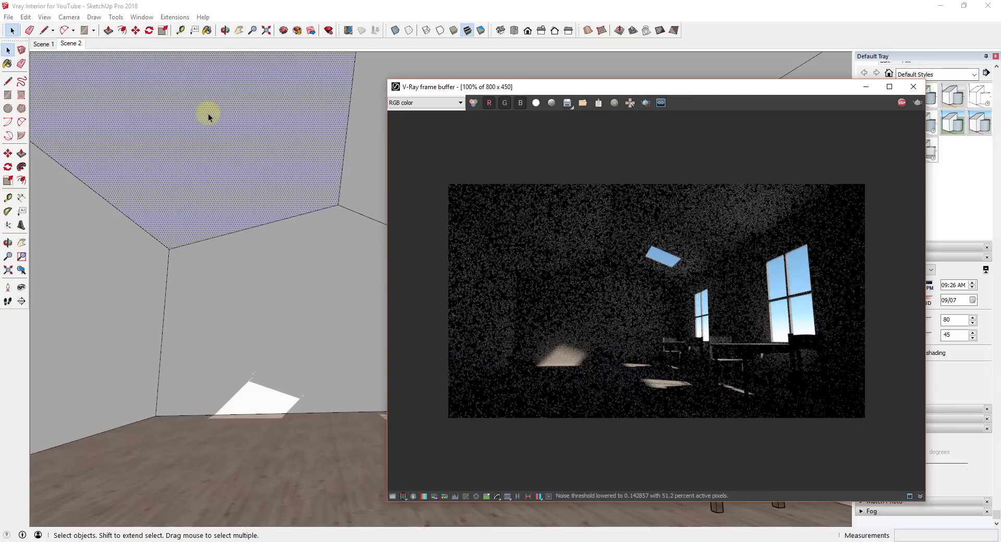
click(208, 114)
click(45, 74)
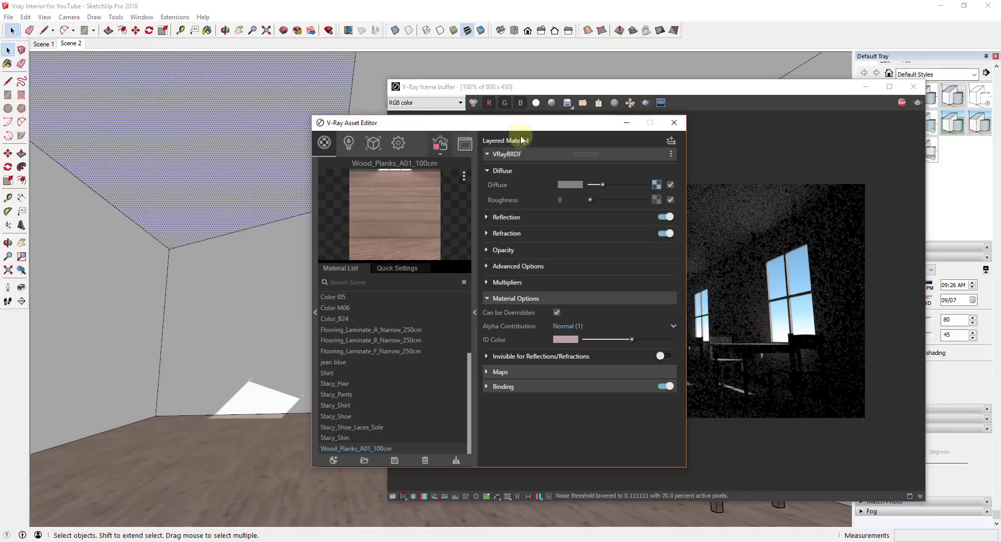
drag(522, 126, 249, 126)
drag(542, 87, 606, 90)
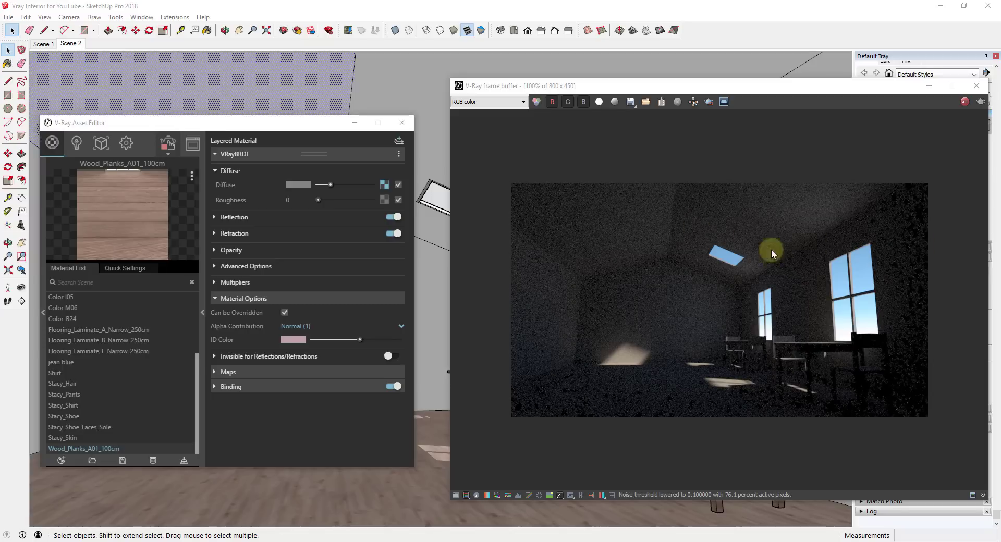
Step: Review the standard camera's ISO, aperture and shutter settings, return to the simple exposure mode, and set the Exposure Value to 11
click(126, 142)
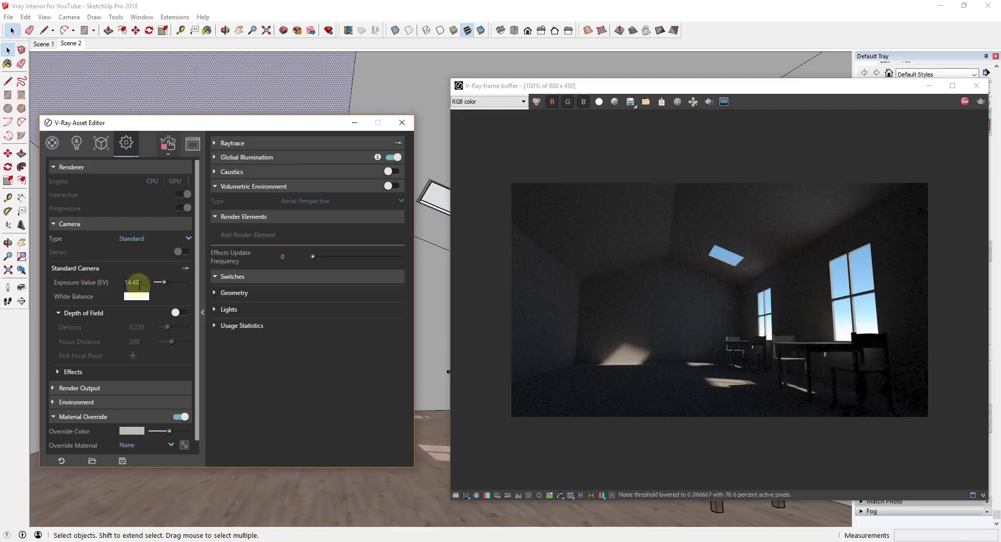
click(186, 270)
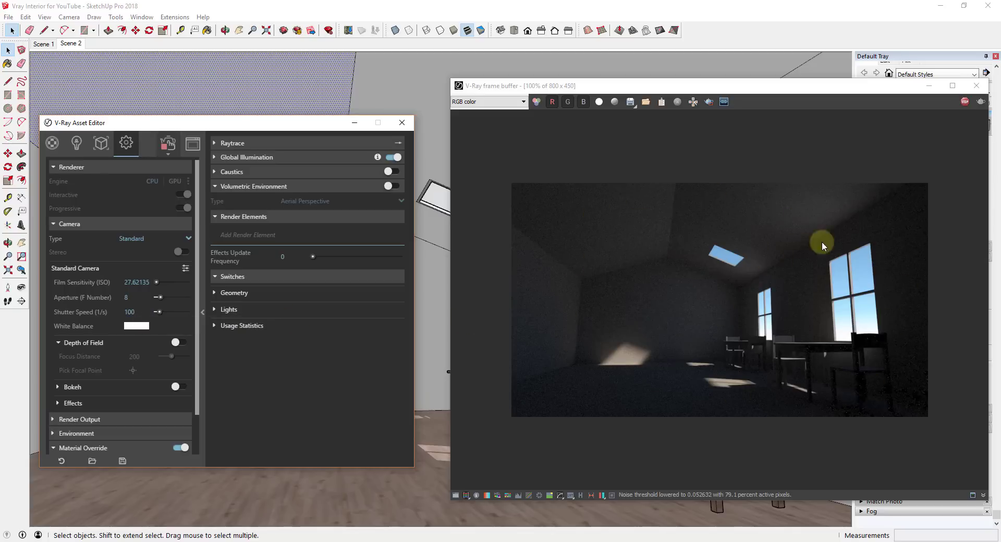
click(187, 268)
drag(142, 282, 118, 289)
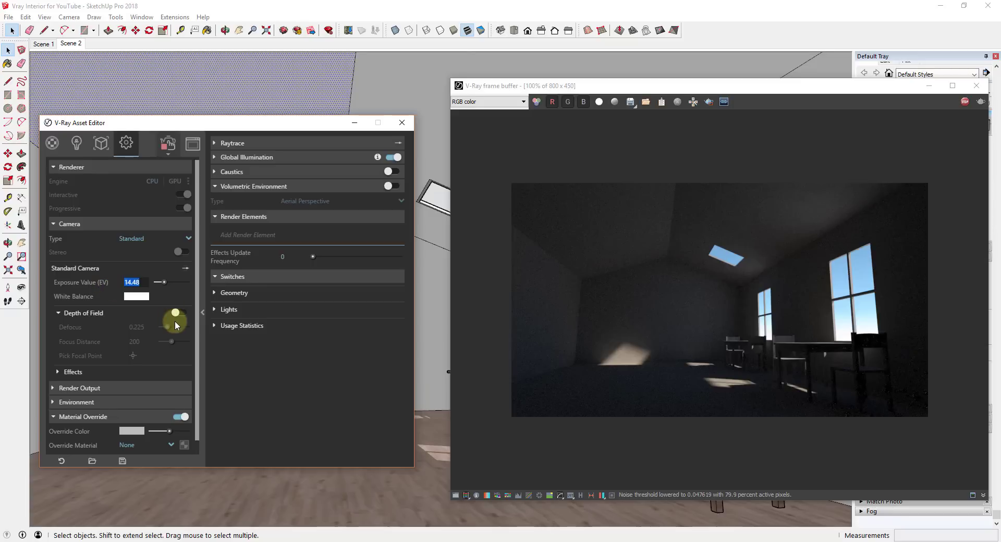
text(11)
key(Return)
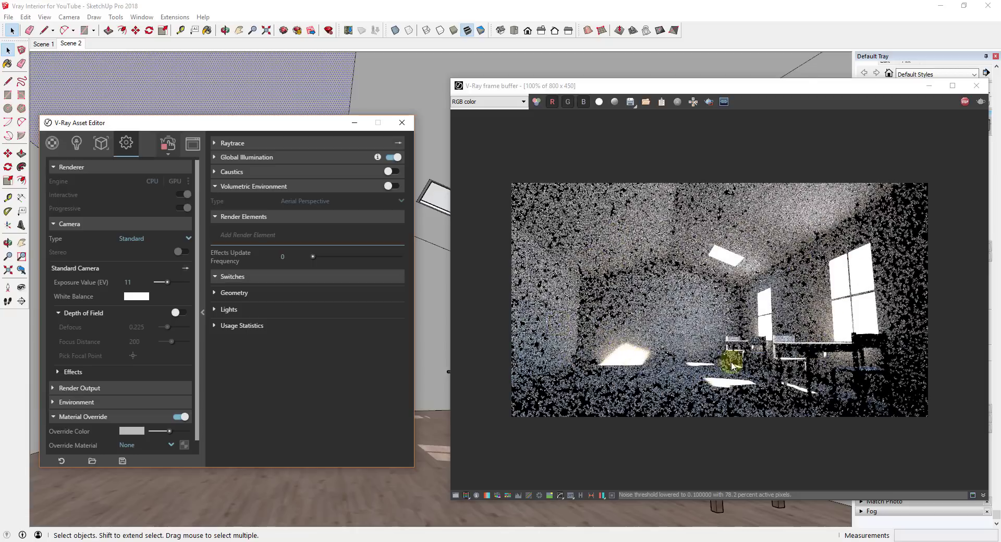
Step: Inspect the render for overexposed areas by toggling the clamped color display on and off
click(889, 339)
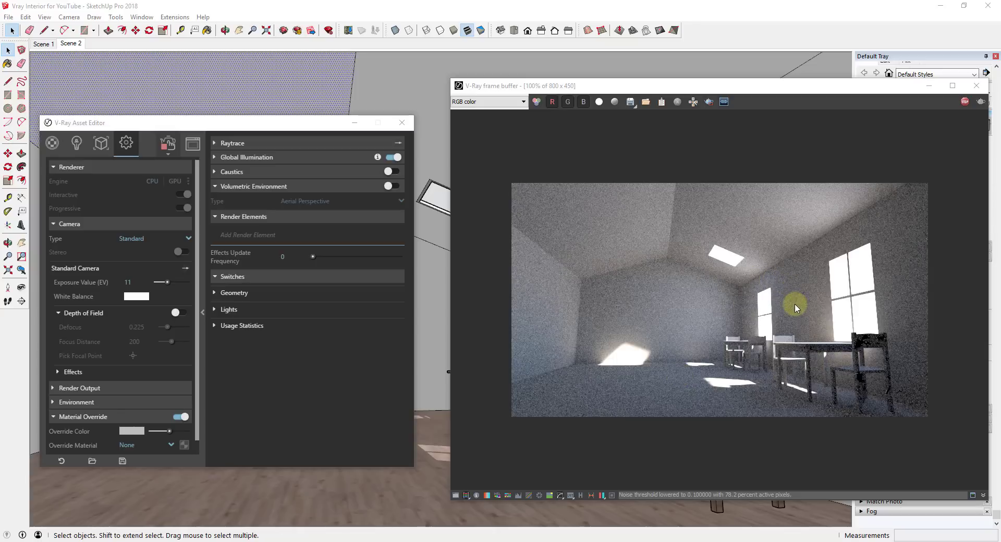
click(466, 495)
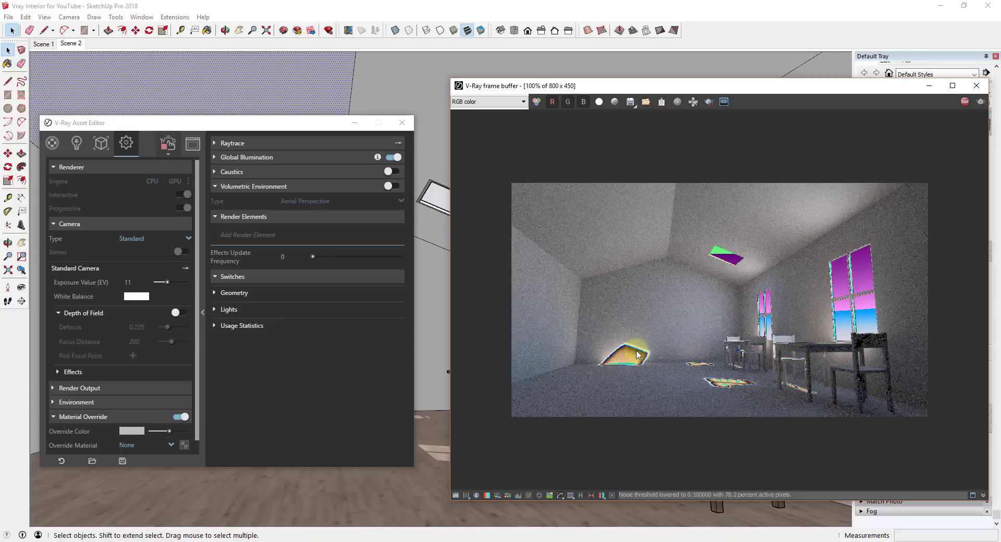
click(465, 496)
click(465, 496)
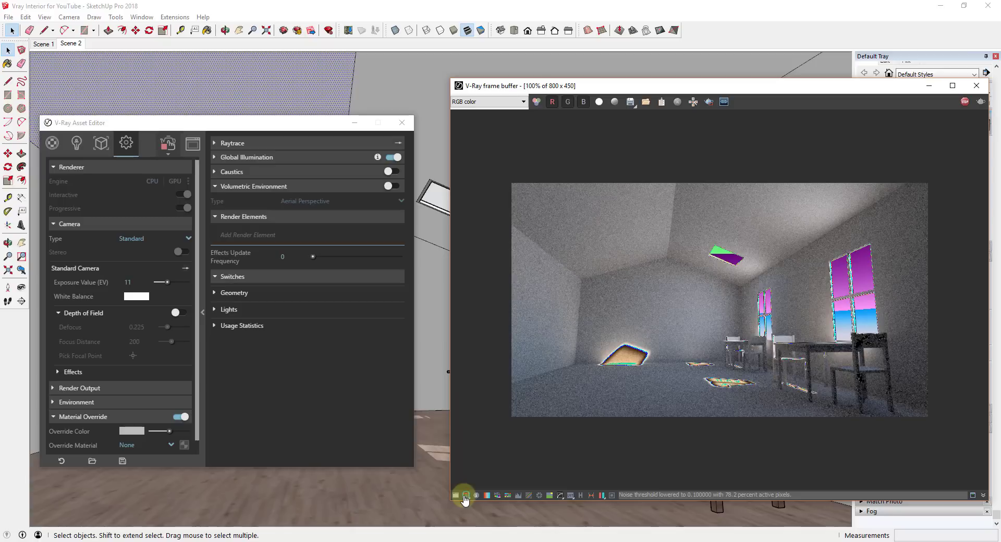
click(465, 496)
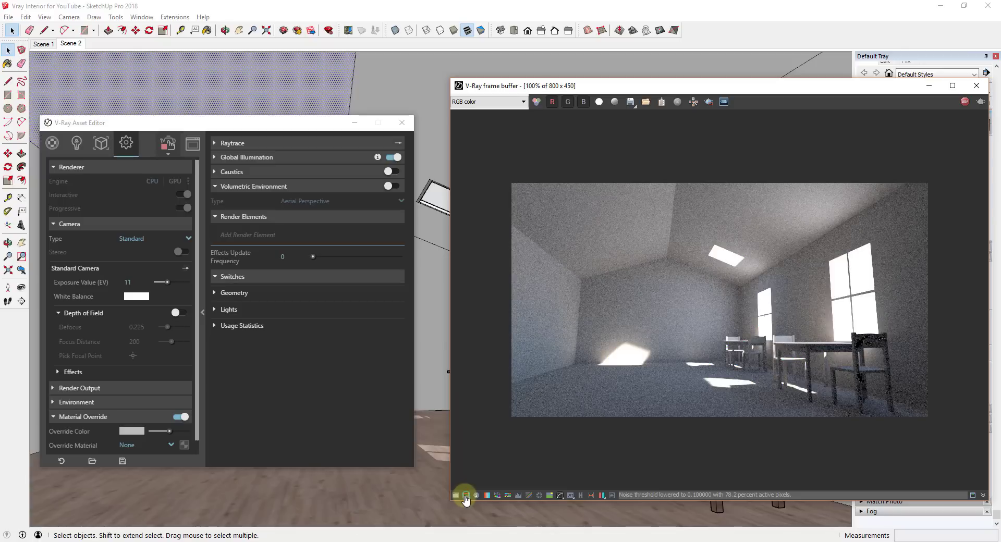
click(465, 495)
click(465, 496)
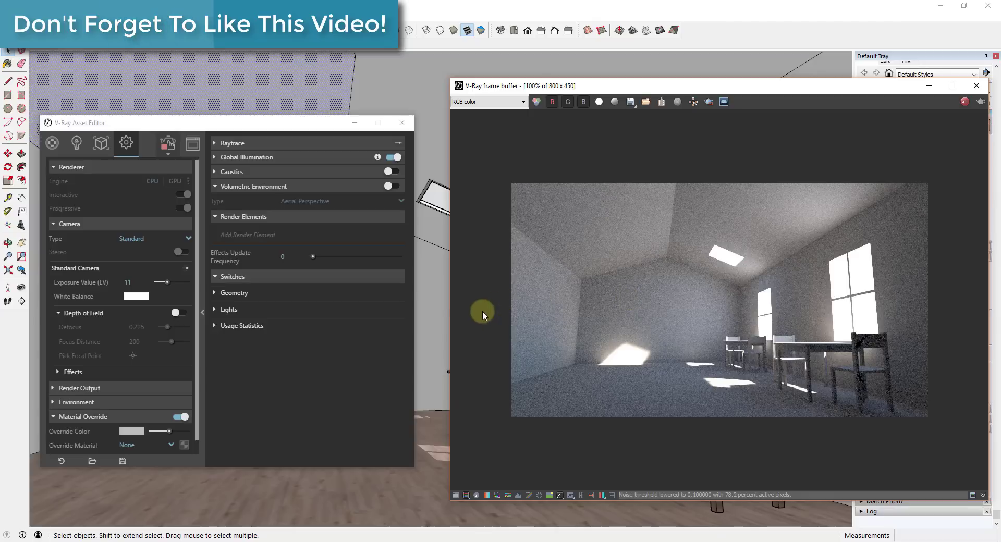
Step: Set the SunLight's Intensity Multiplier to 0.5
mouse_move(431, 293)
middle_down()
mouse_move(439, 326)
mouse_move(457, 336)
middle_up()
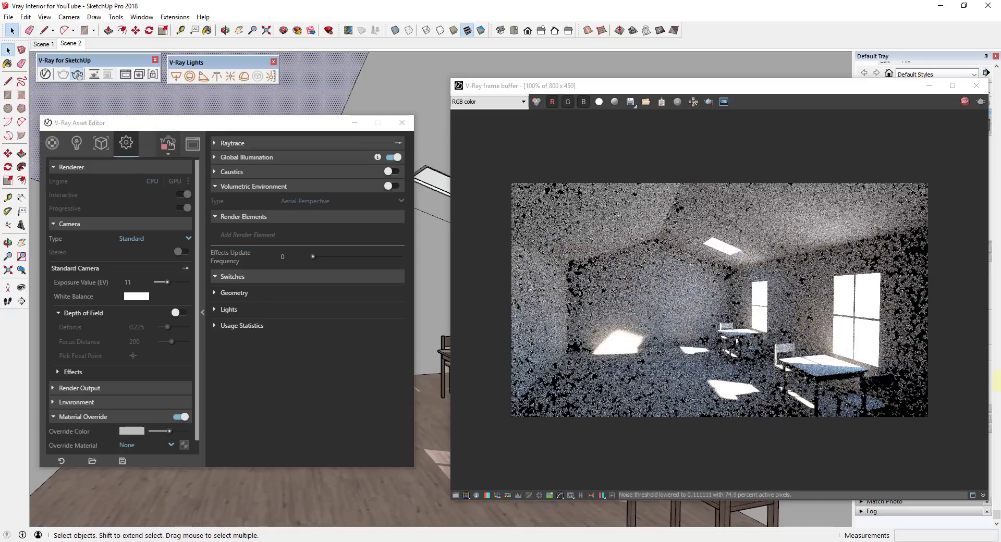
click(76, 144)
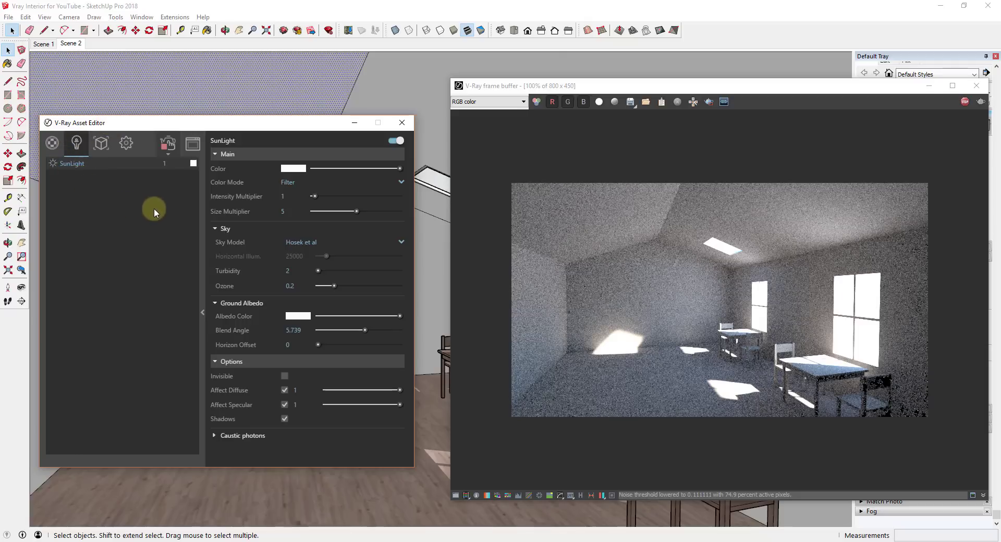
click(292, 196)
text(0.5)
key(Return)
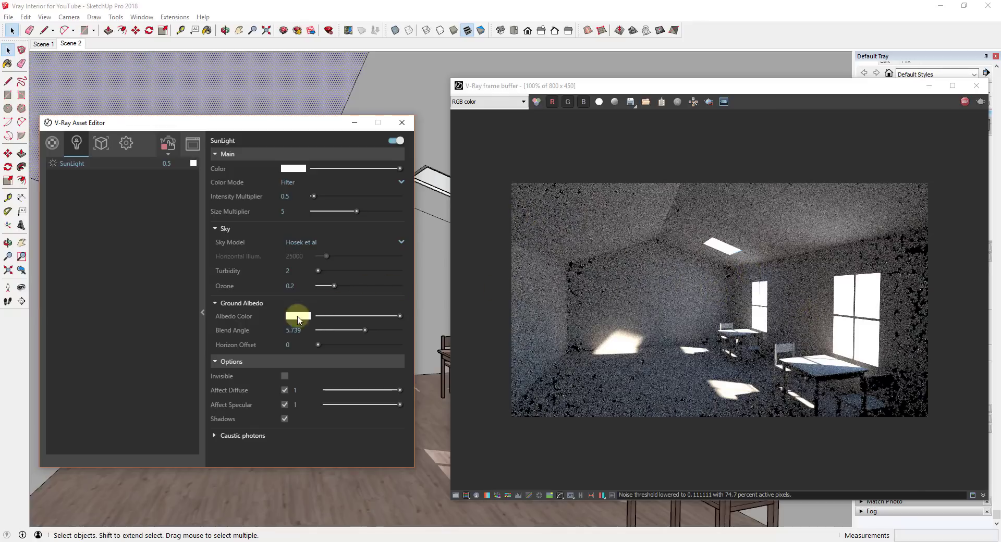
Step: Apply a bright green (R 0.574, G 0.967, B 0.403) as the SunLight's ground albedo color
click(298, 316)
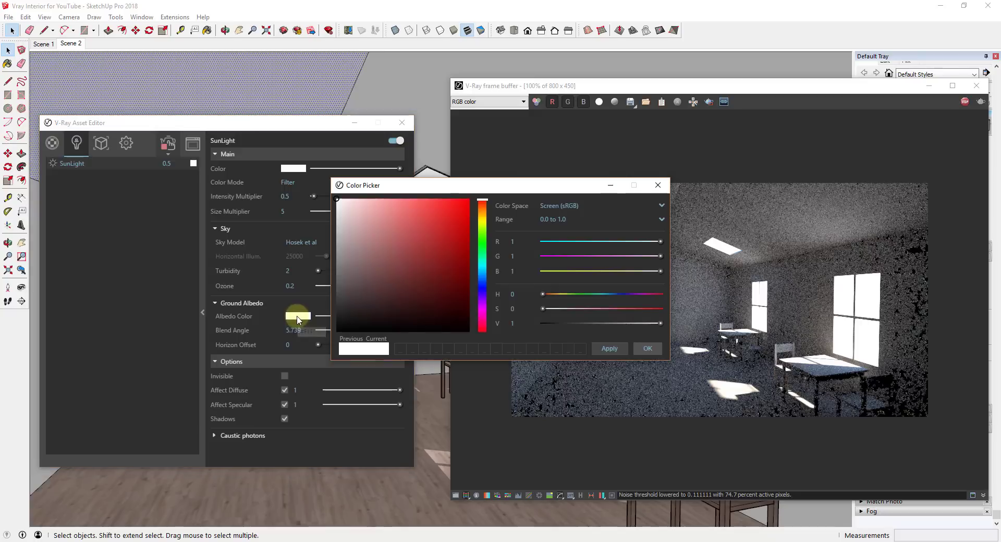
drag(480, 230, 482, 237)
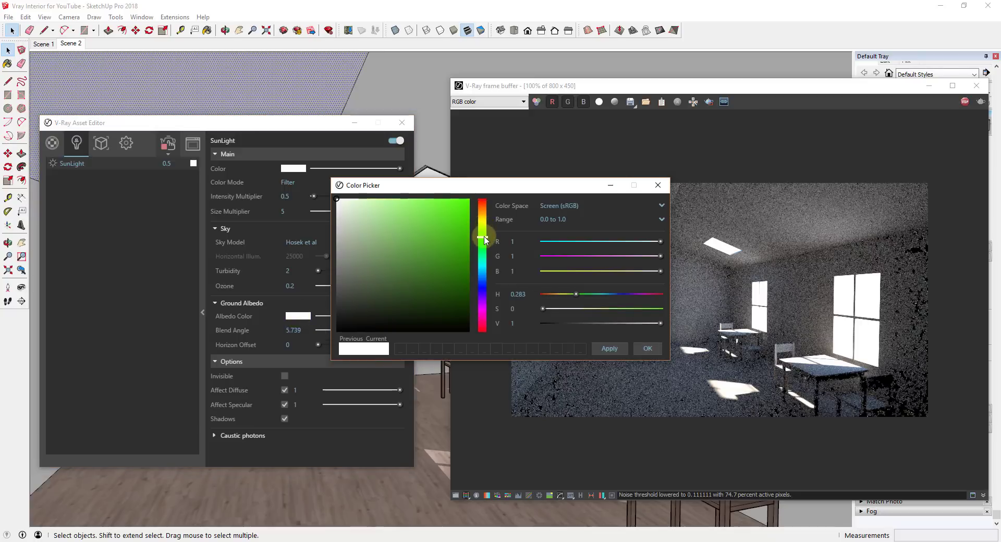
click(370, 201)
drag(371, 201, 414, 203)
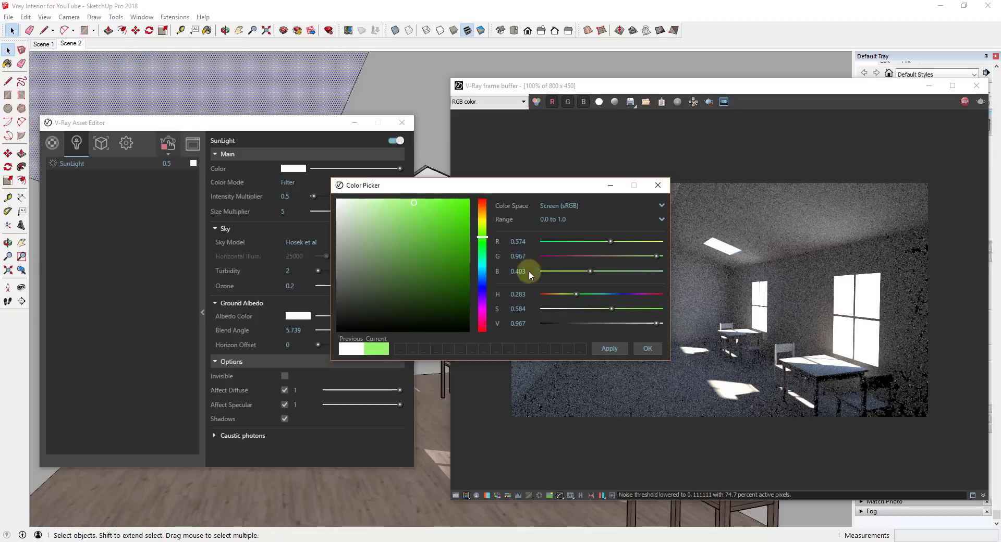
click(610, 348)
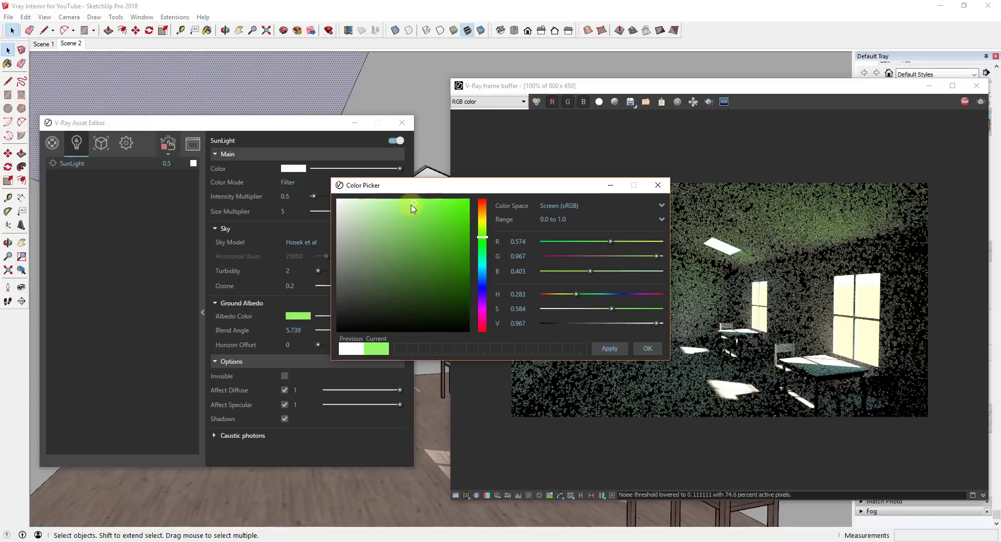
Step: Change the ground albedo to a muted dark green (R 0.329, G 0.393, B 0.302) and check it through the windows
click(367, 280)
click(608, 348)
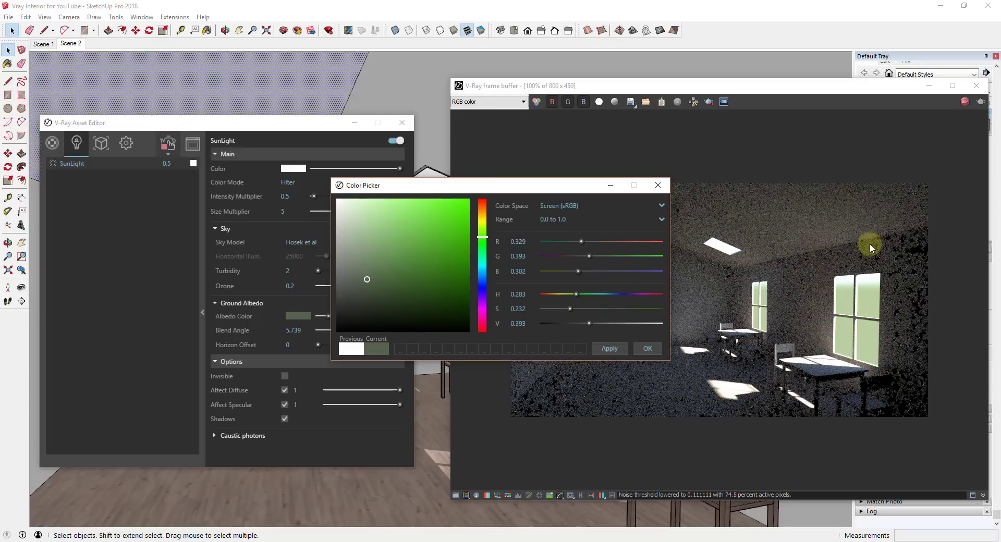
middle_drag(435, 437, 436, 409)
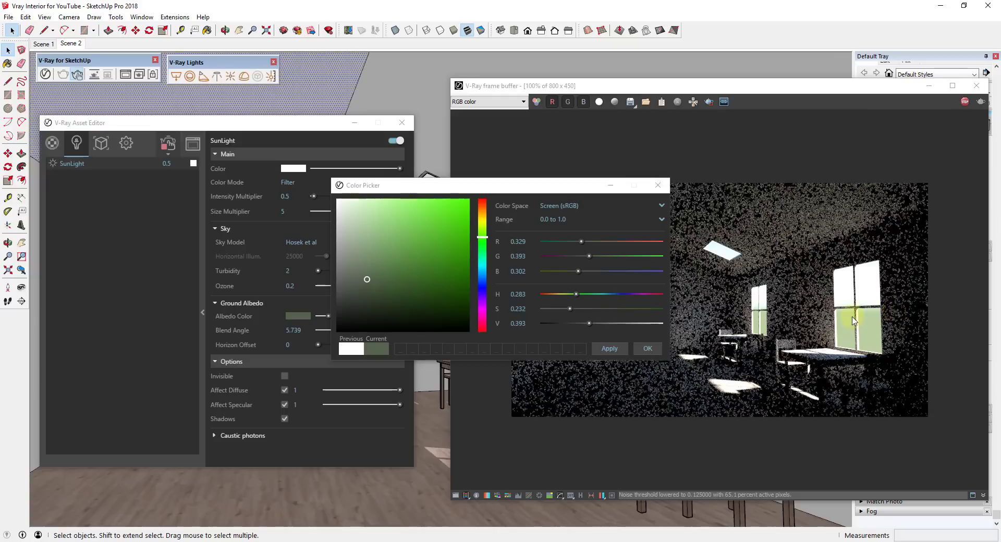
click(647, 348)
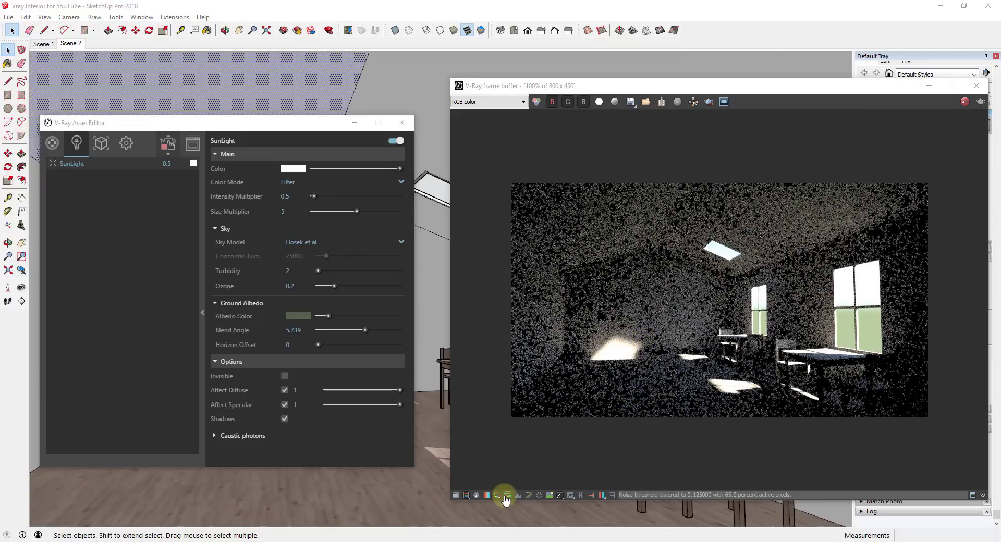
Step: Set the camera's Exposure Value to 12, checking the render's clamped colors before and after the change
click(466, 495)
click(466, 496)
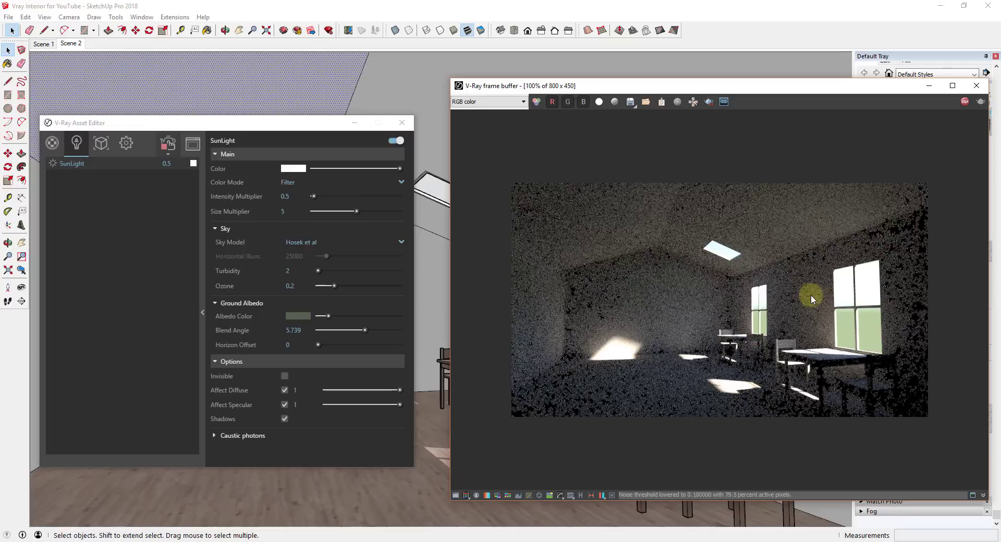
click(131, 145)
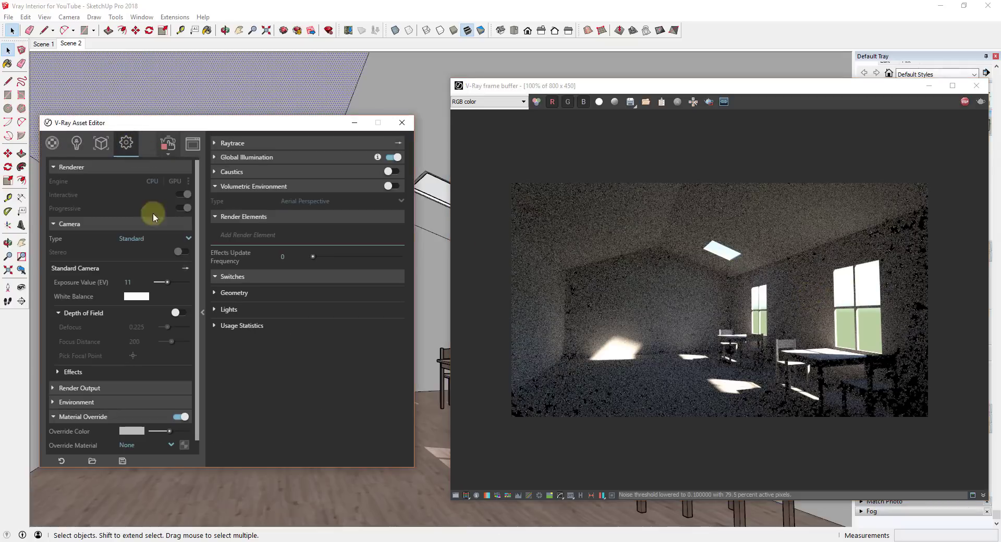
click(144, 279)
text(1)
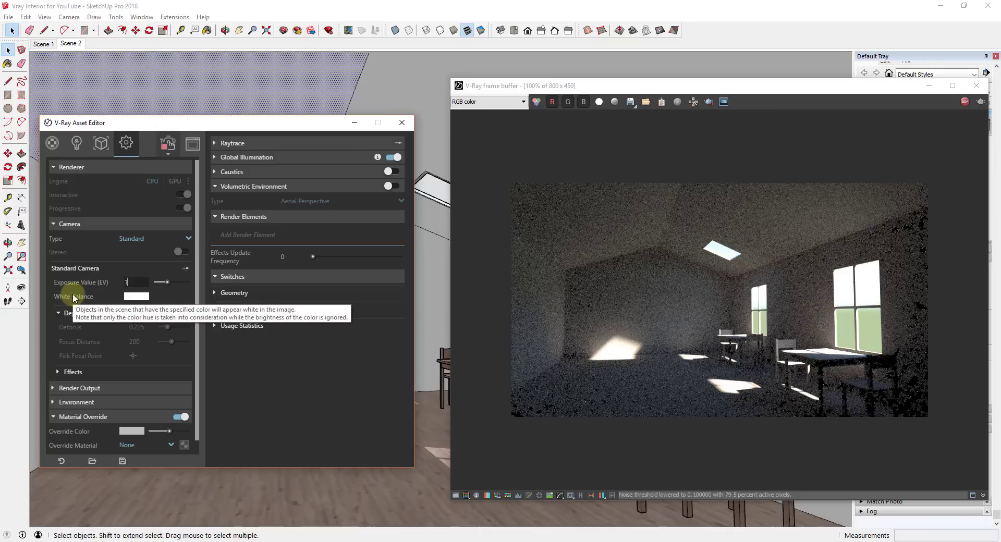
text(2)
key(Return)
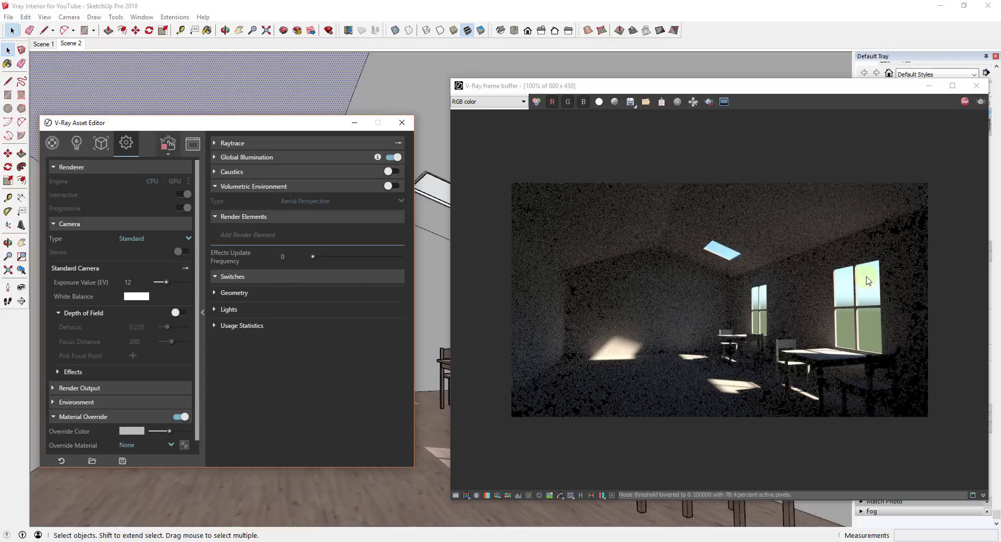
click(467, 496)
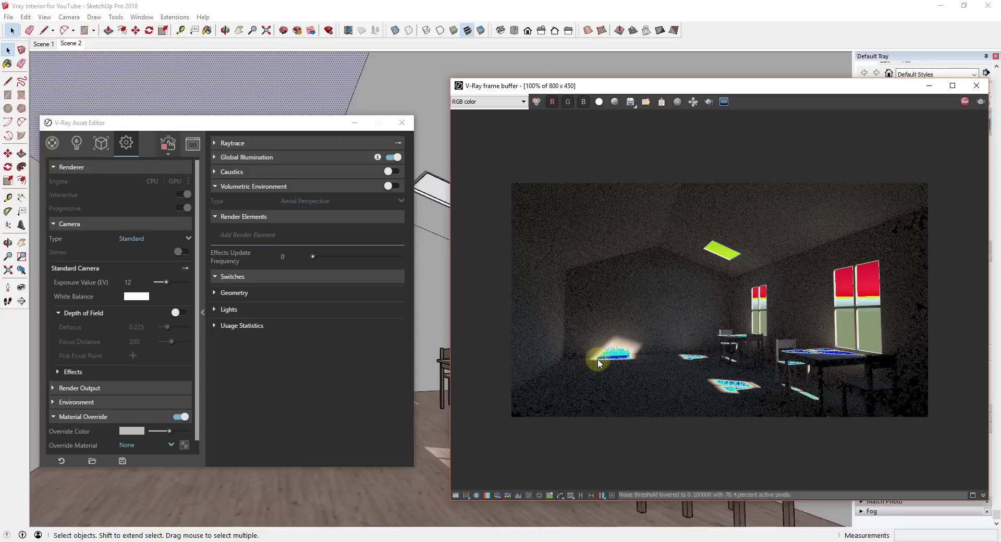
Step: Turn off the clamped color display and zoom in on the render to inspect the edges of the sunlight patches
click(466, 495)
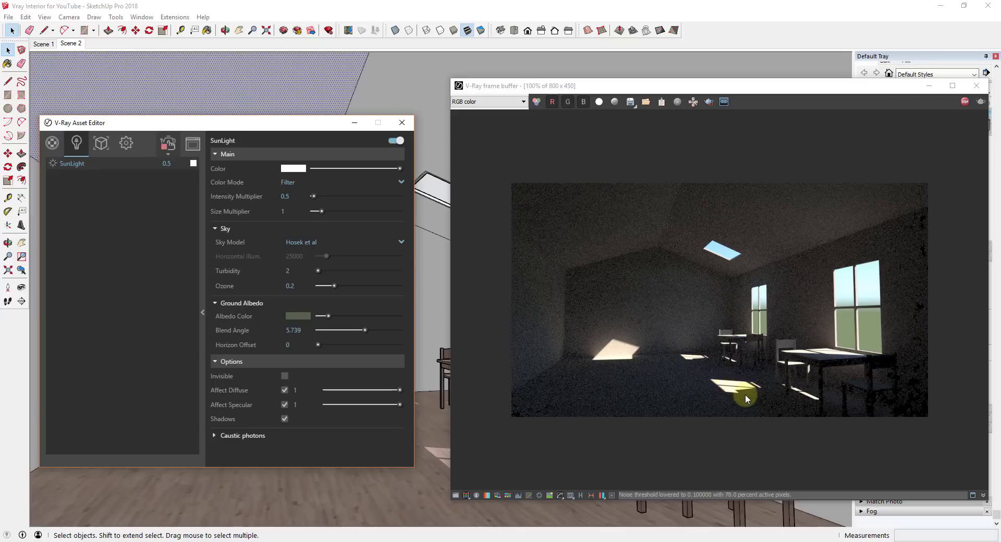
scroll(746, 399, up, 2)
scroll(751, 397, down, 2)
scroll(753, 397, up, 2)
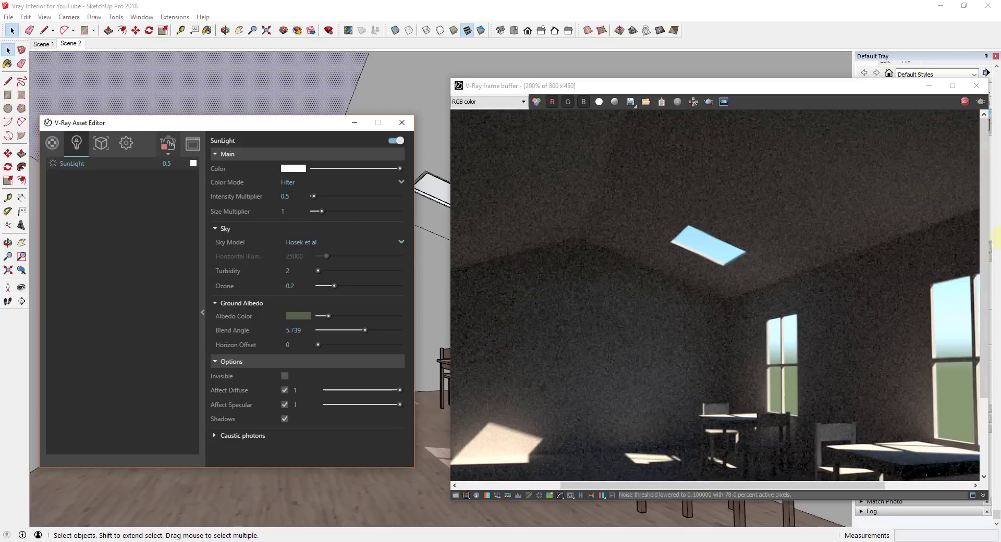
drag(983, 205, 860, 326)
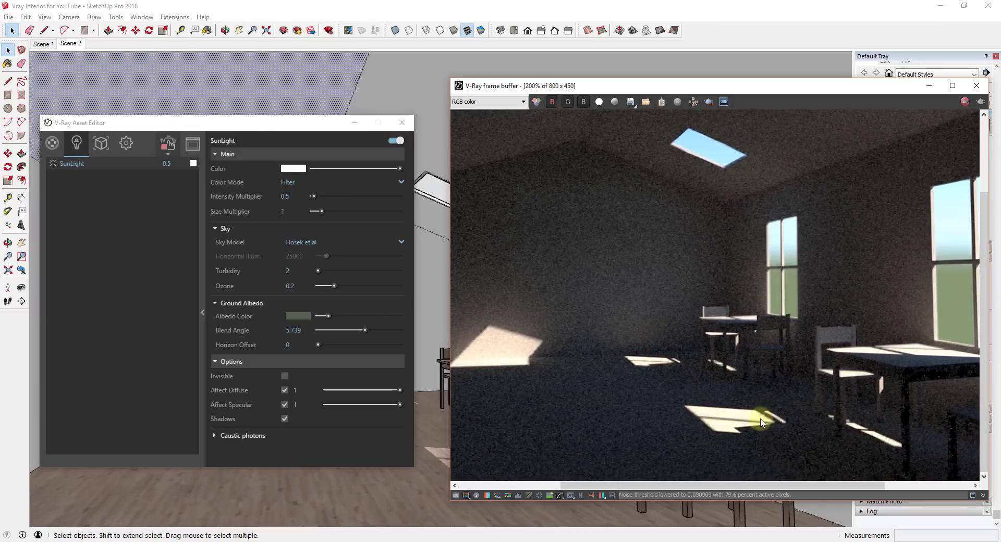
scroll(834, 271, down, 2)
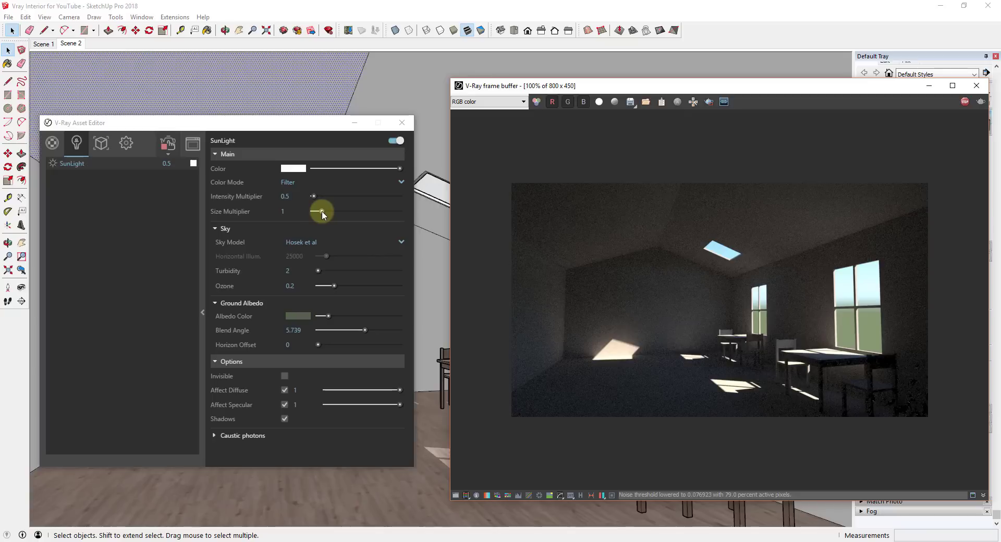
Step: Set the SunLight's Size Multiplier to 5 and check the shadow edges in the render
drag(322, 212, 354, 211)
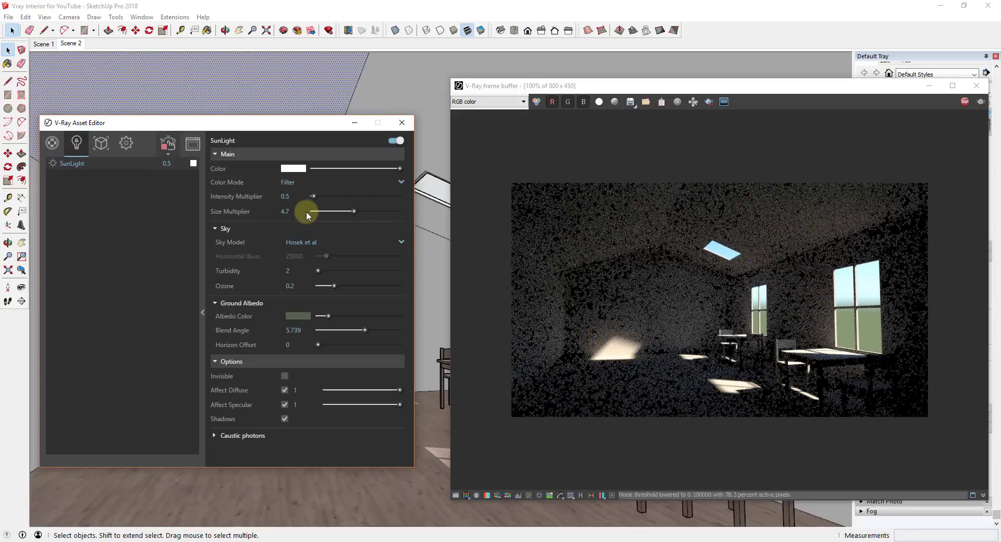
click(285, 211)
text(5)
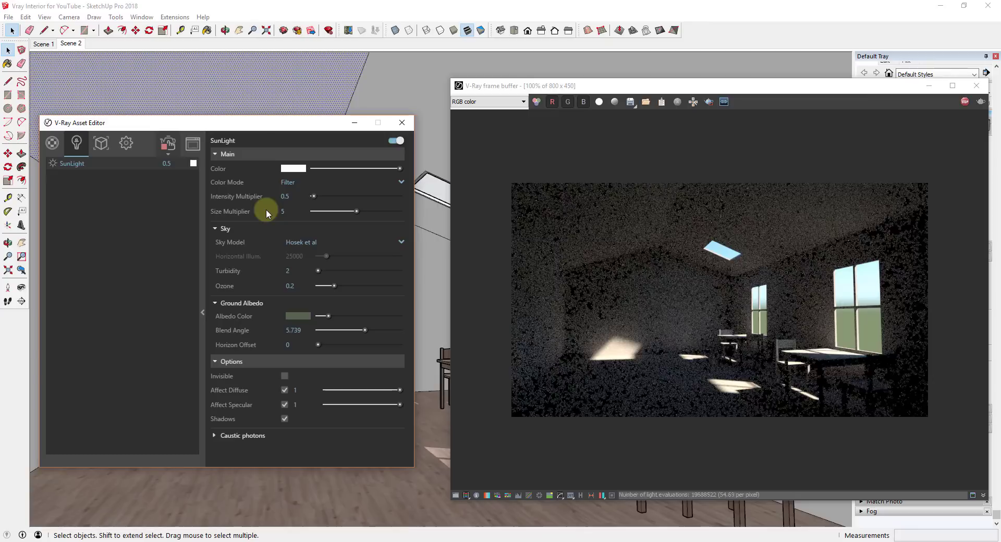
key(Return)
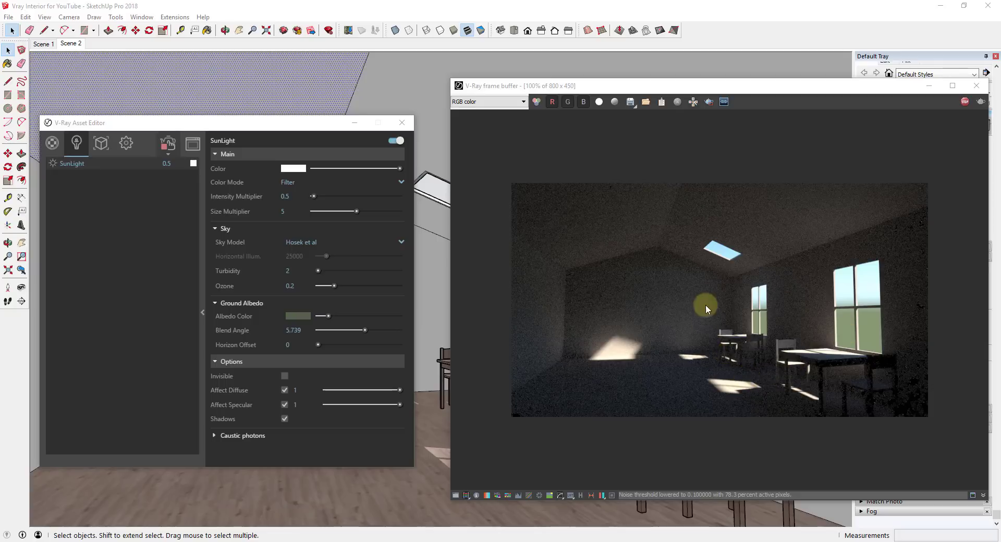
scroll(792, 332, up, 2)
scroll(790, 335, down, 2)
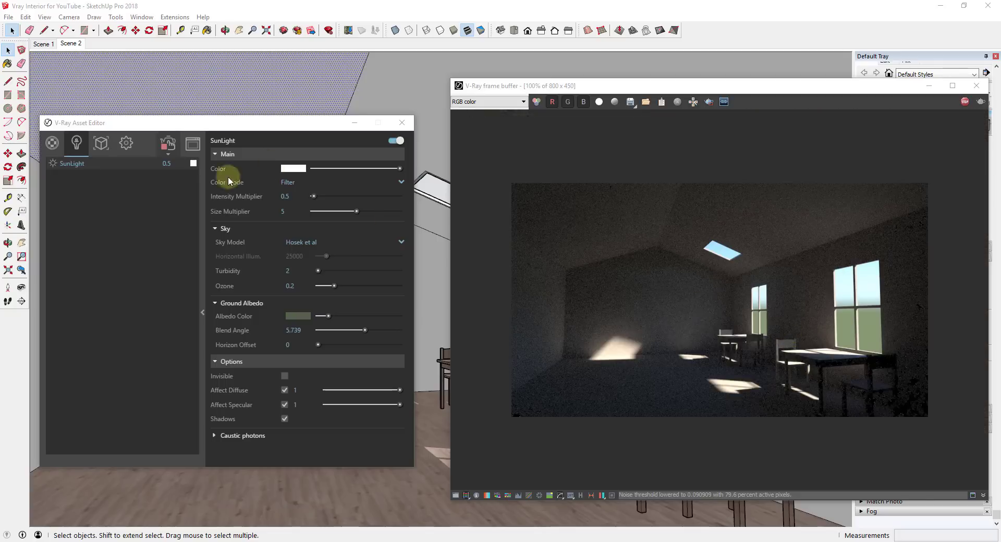
Step: Stop the interactive render and swap the frame buffer and Asset Editor for the V-Ray toolbars over the model view
click(125, 142)
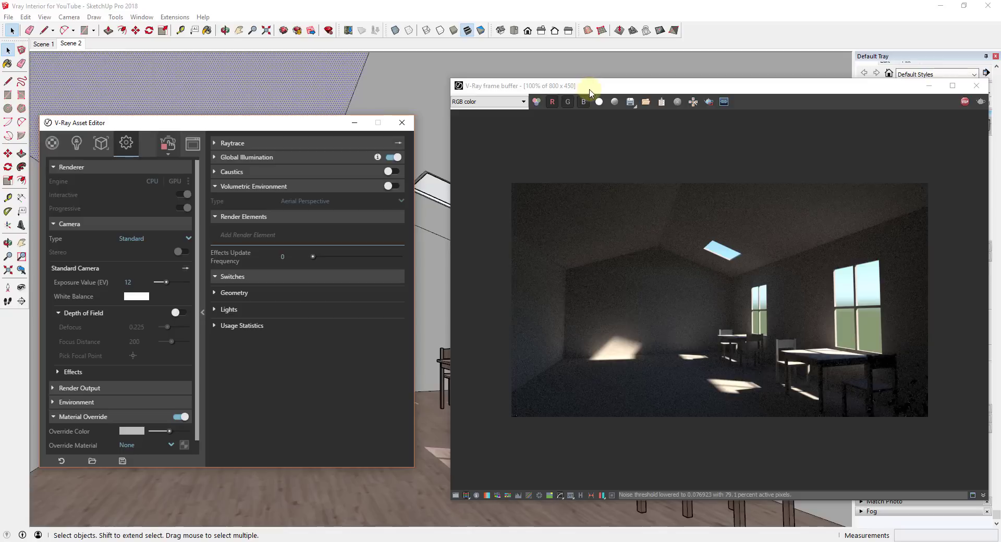
drag(589, 90, 1000, 136)
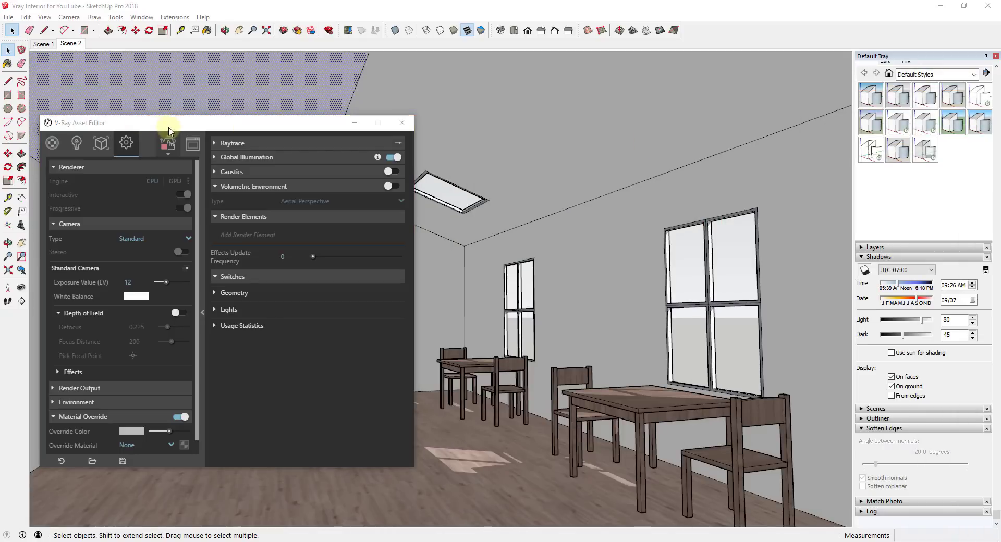
click(167, 143)
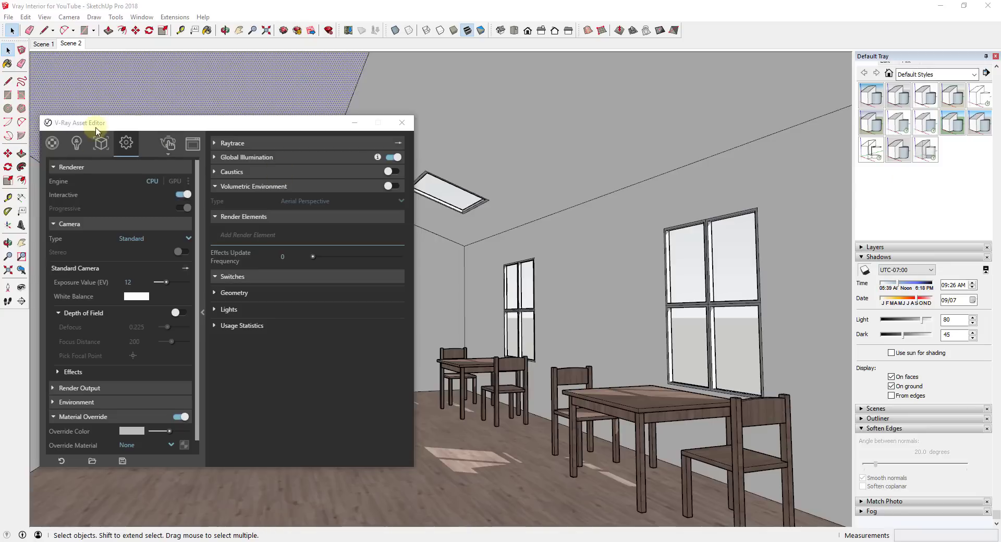
drag(139, 124, 1000, 141)
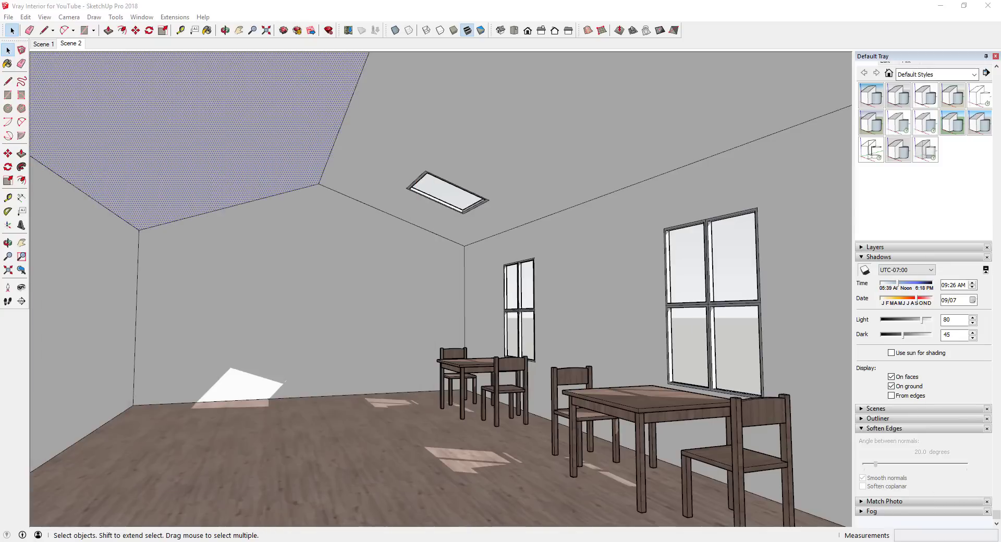
click(484, 139)
drag(206, 66, 206, 65)
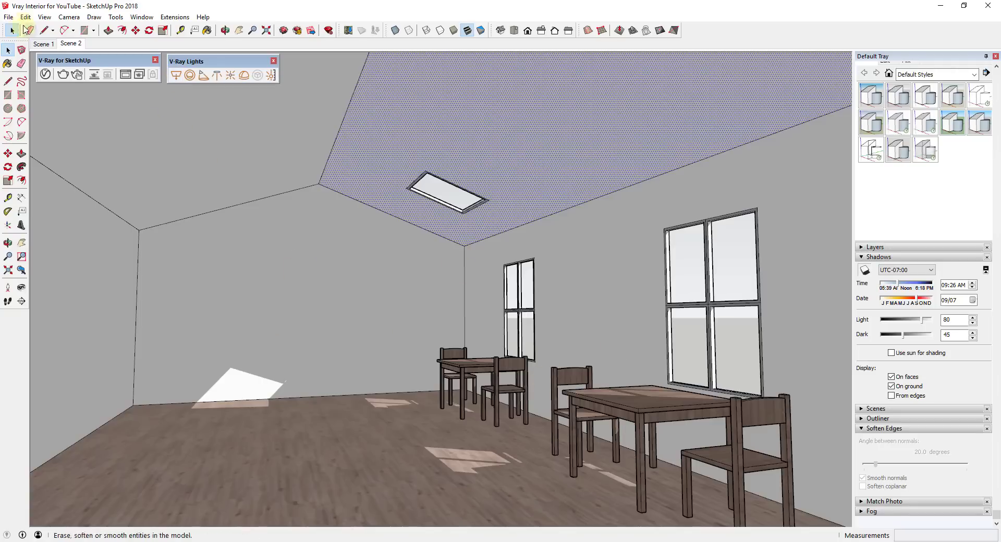
Step: Update Scene 2 and bring the building's exterior wall with the two windows into view
right_click(71, 44)
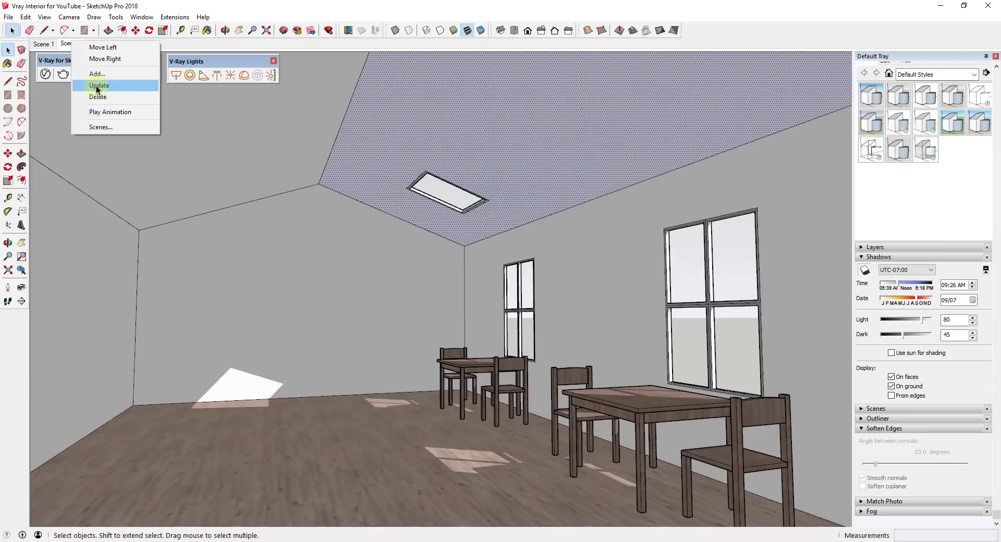
click(78, 90)
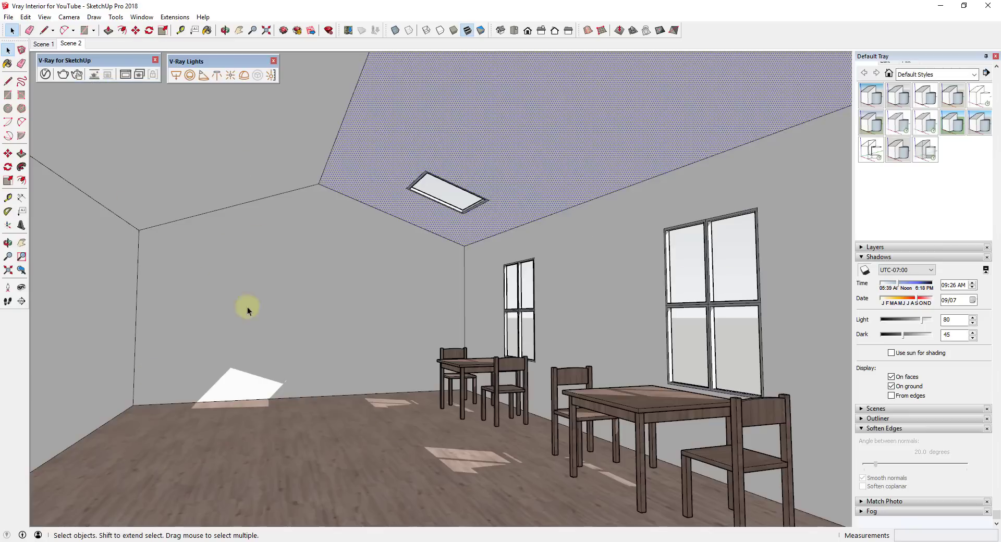
middle_drag(781, 274, 538, 380)
scroll(475, 282, down, 5)
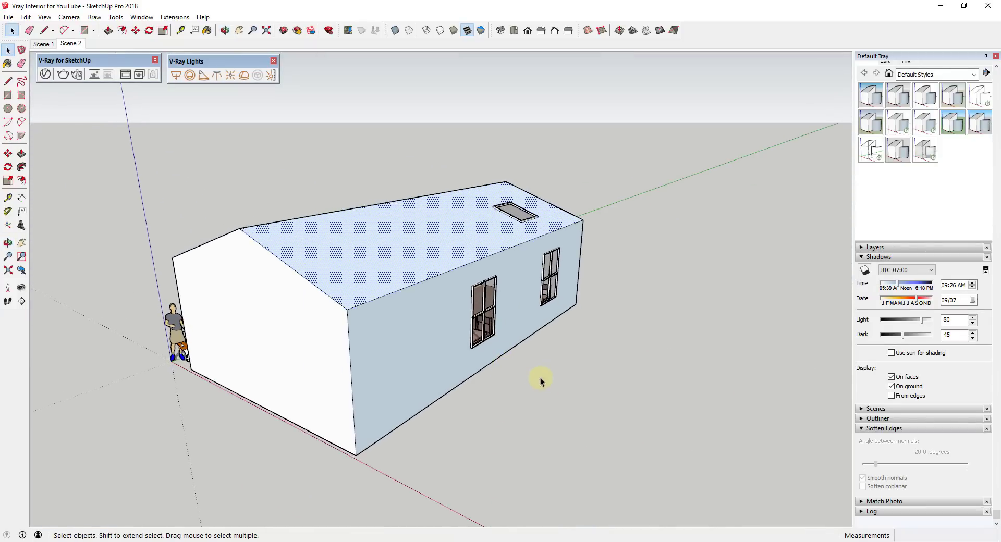
click(175, 77)
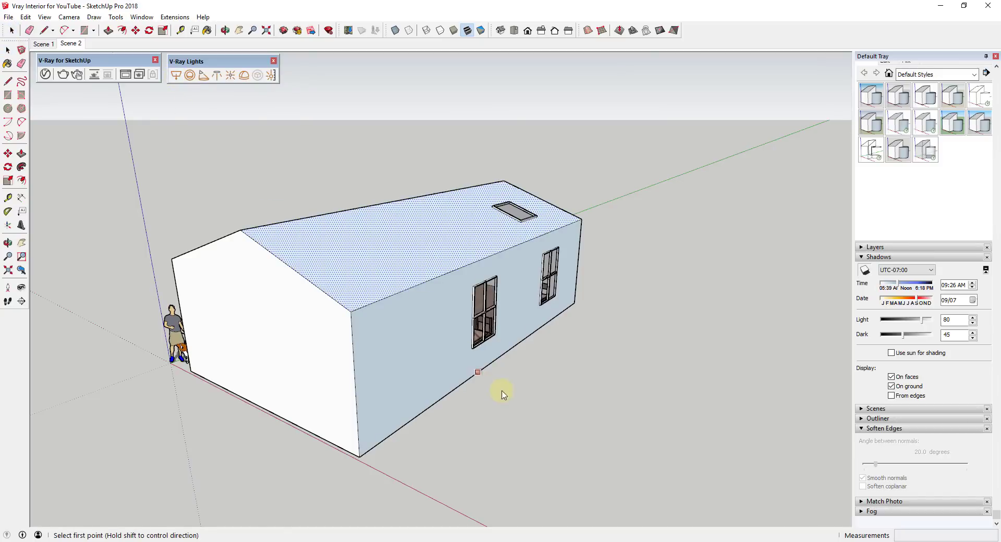
click(452, 375)
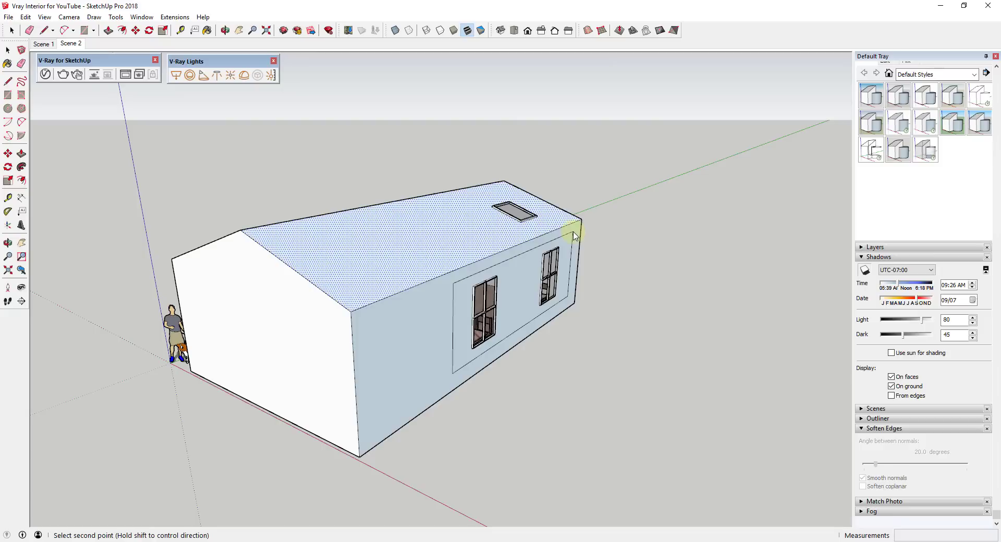
key(space)
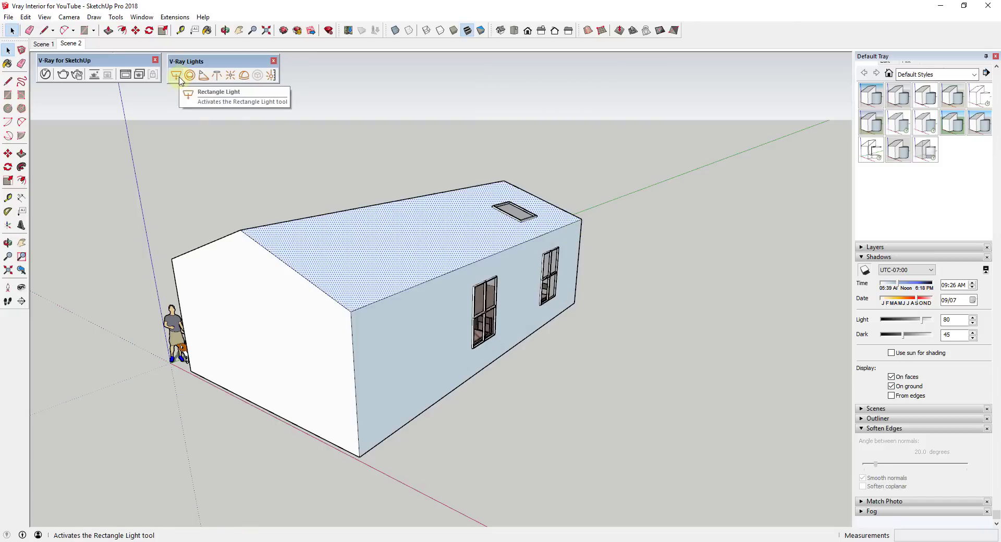
Step: Draw a V-Ray rectangle light on the exterior side wall, large enough to cover both windows
click(178, 76)
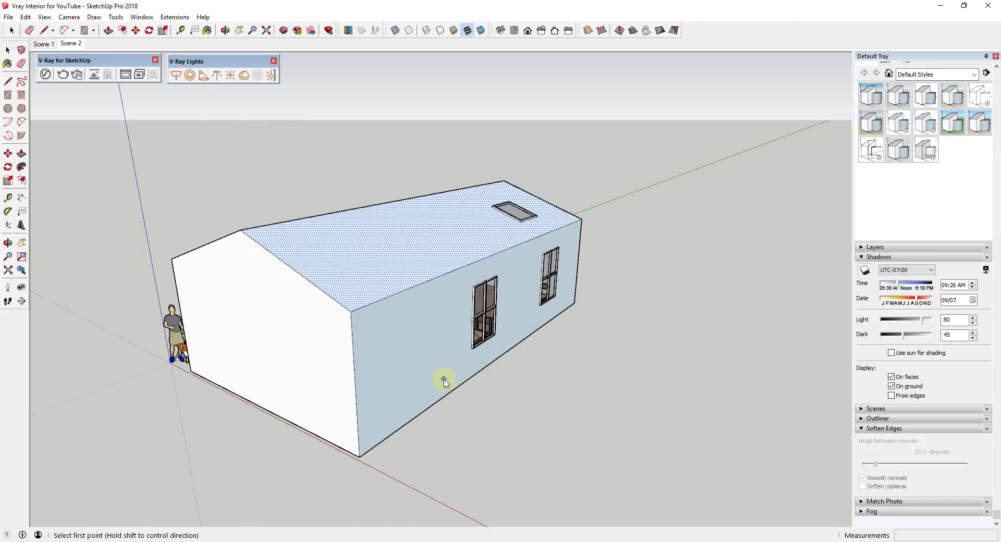
click(575, 228)
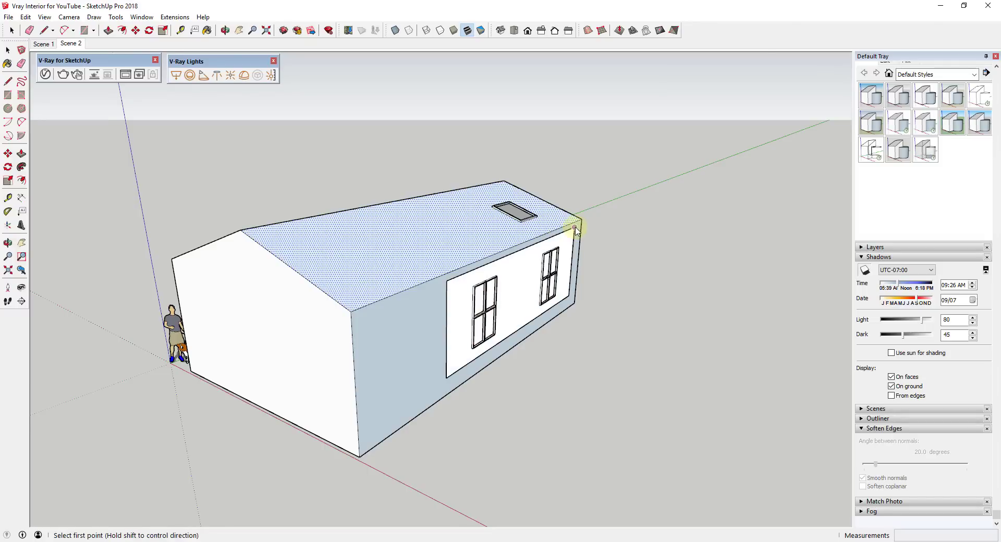
key(space)
Step: Move the rectangle light outward from the wall so it sits a short distance in front of the windows
click(511, 276)
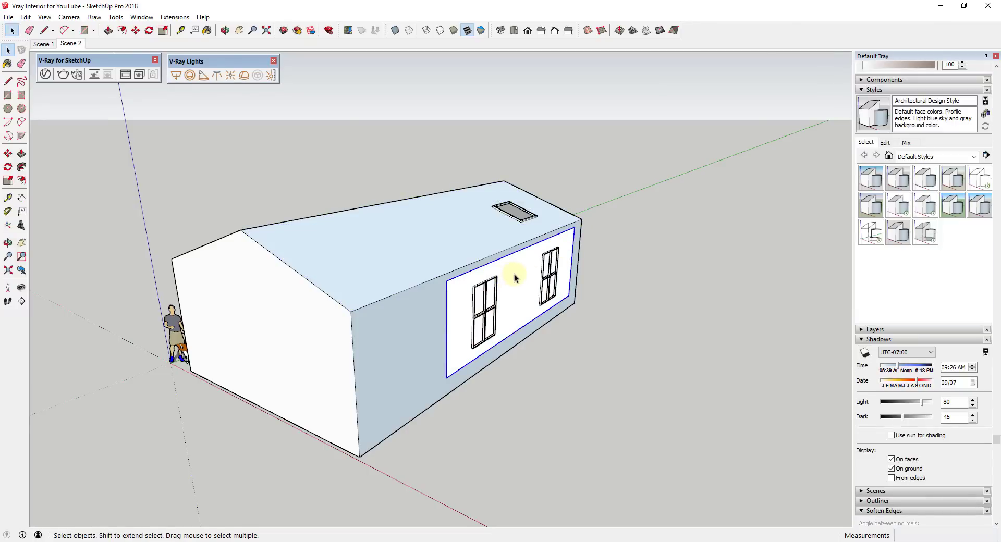
key(m)
click(516, 275)
middle_drag(528, 276, 527, 255)
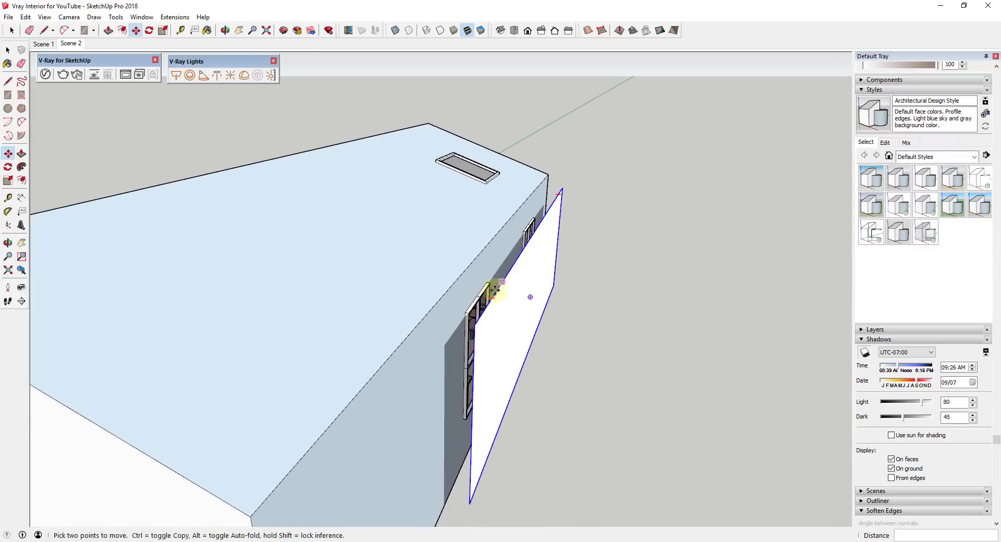
middle_drag(520, 314, 526, 290)
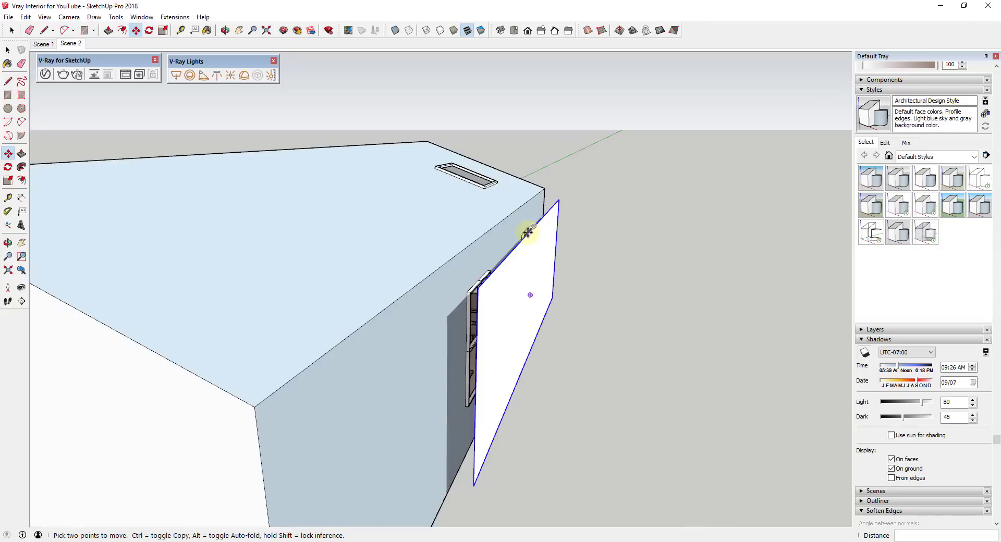
Step: Rotate the rectangle light 180 degrees horizontally about its middle to reverse the direction it faces
key(q)
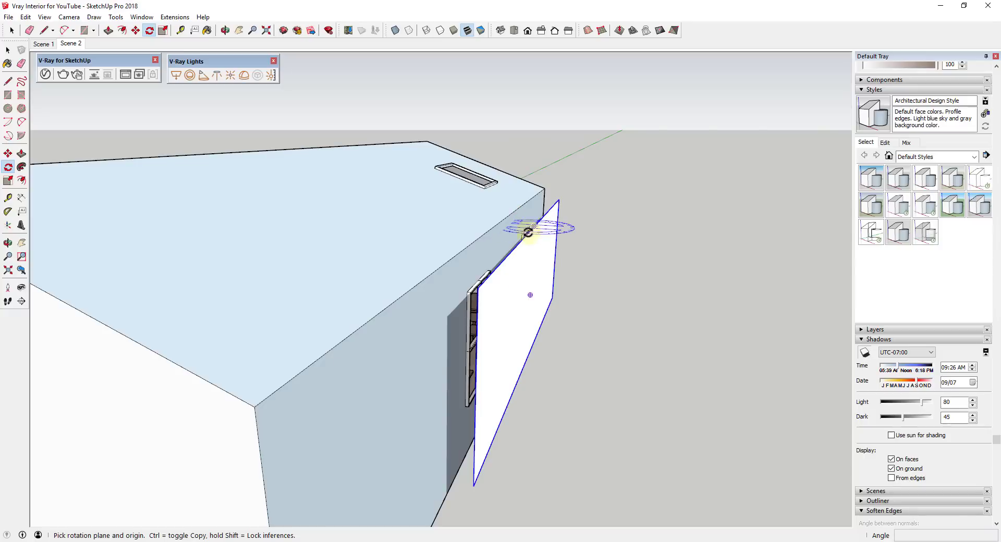
click(533, 227)
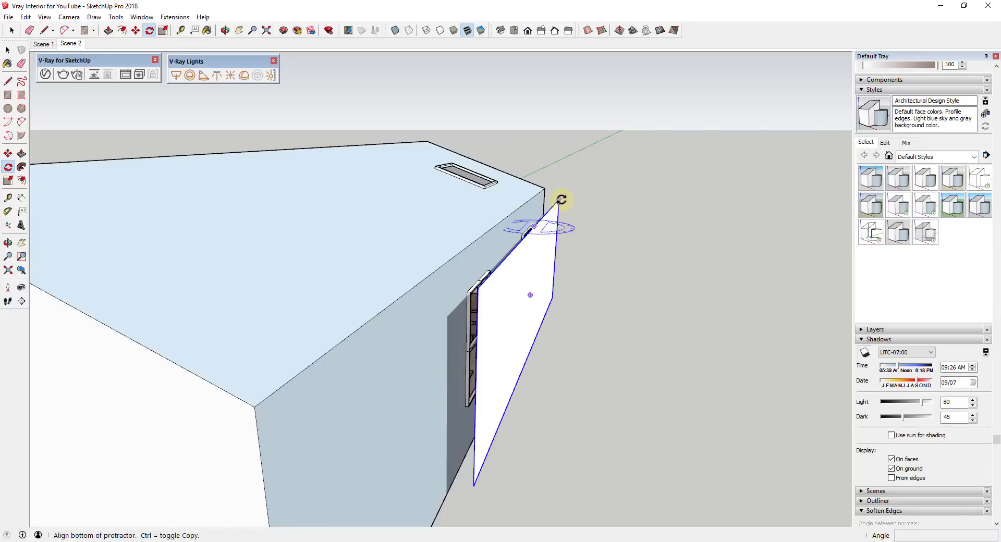
click(561, 200)
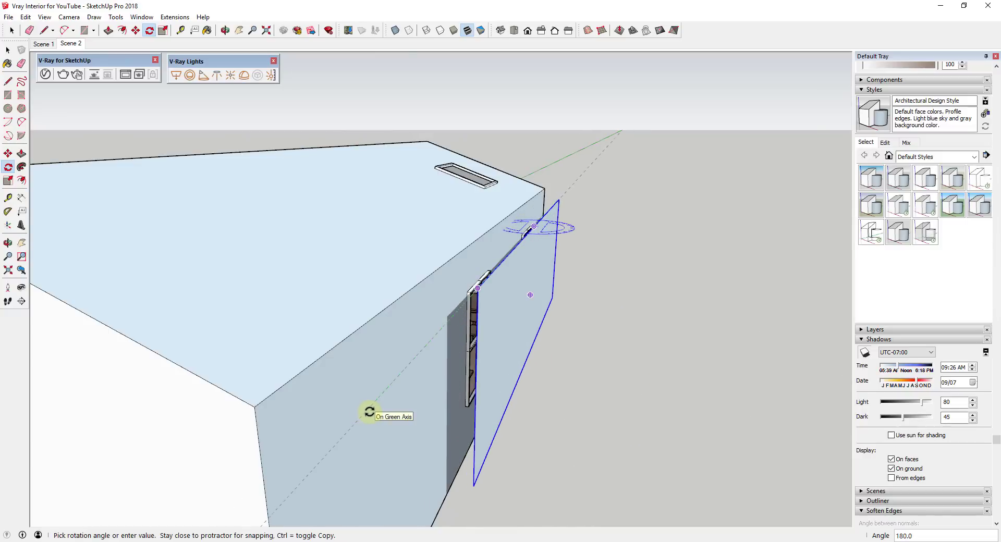
click(368, 412)
middle_drag(480, 351, 540, 385)
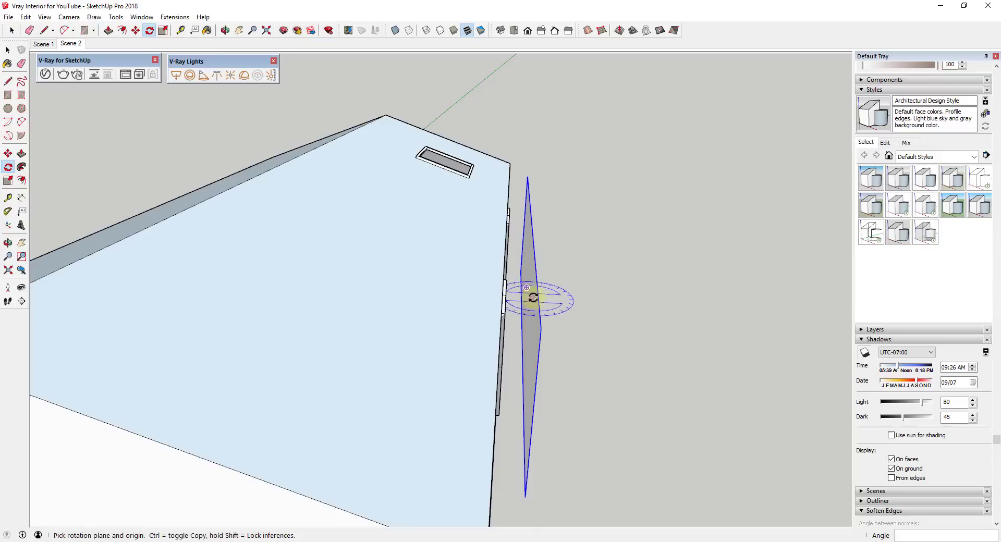
middle_drag(533, 297, 380, 277)
key(space)
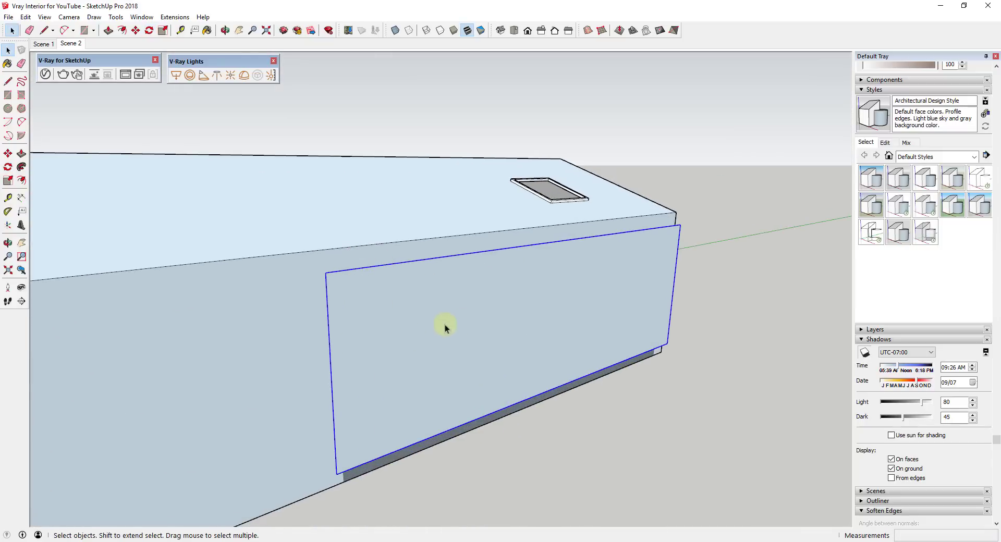
Step: Scale the rectangle light down in length from its near end so it covers only the far window
key(s)
drag(331, 379, 575, 295)
key(space)
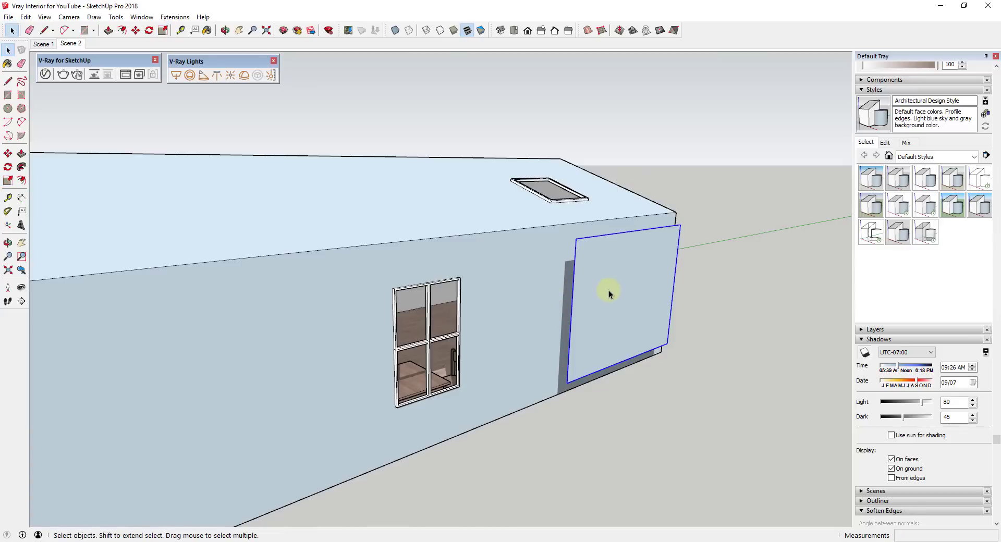
Step: Copy the rectangle light about 13' 8" along the wall to cover the near window
key(m)
click(616, 286)
key(ctrl)
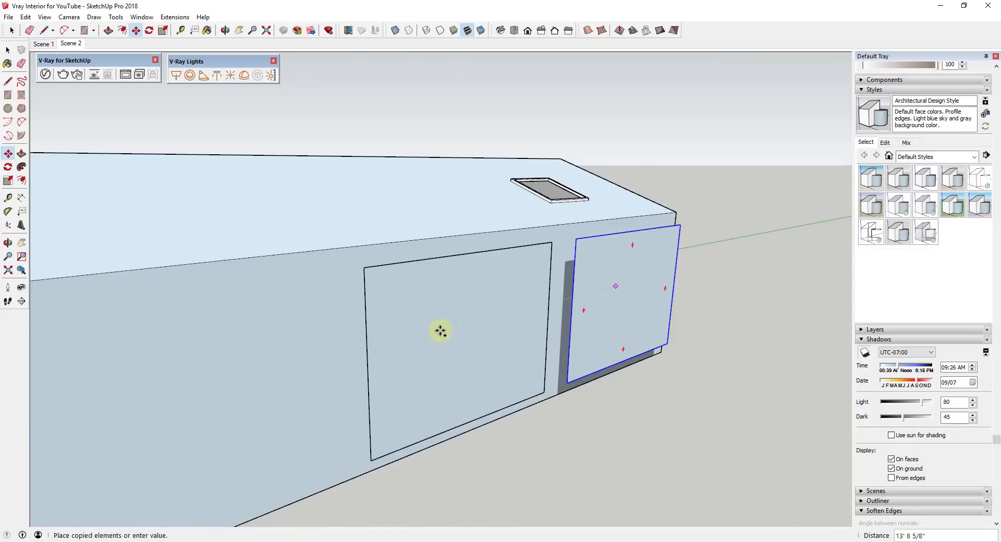
middle_drag(447, 325, 480, 261)
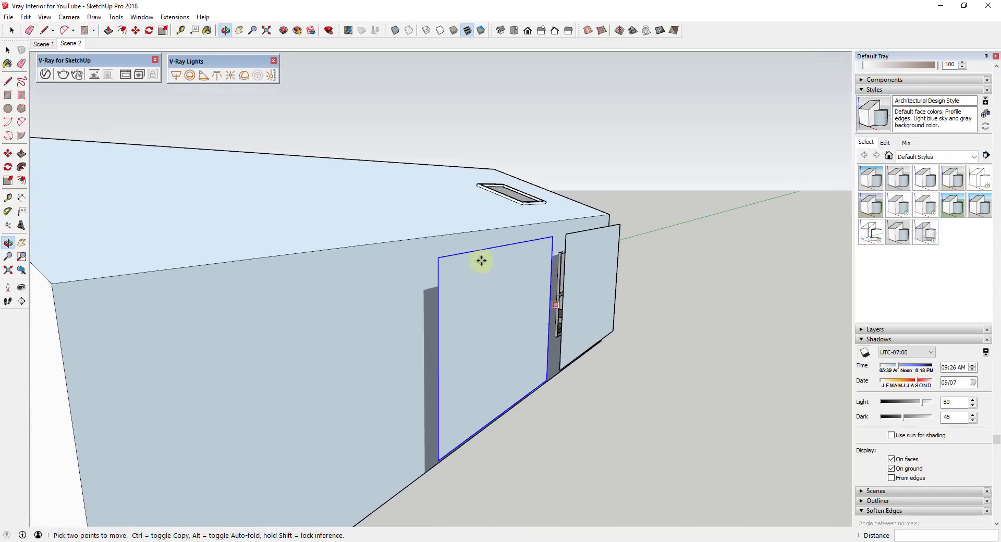
middle_drag(537, 315, 626, 285)
key(space)
click(580, 277)
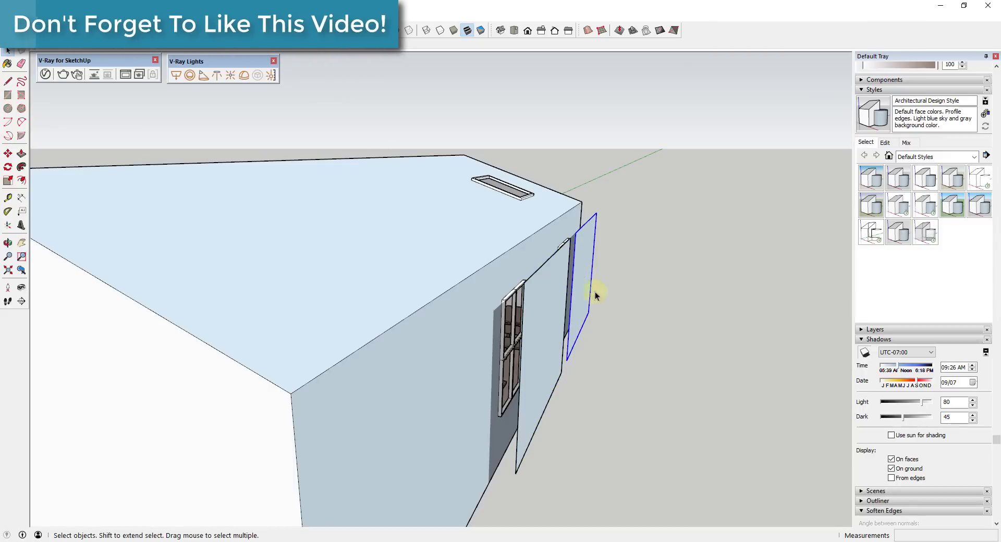
key(m)
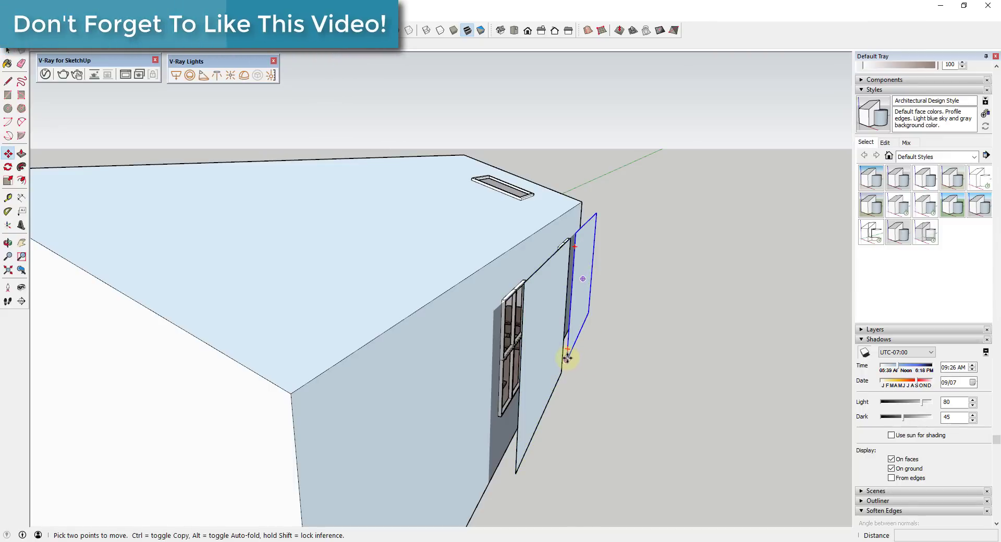
key(space)
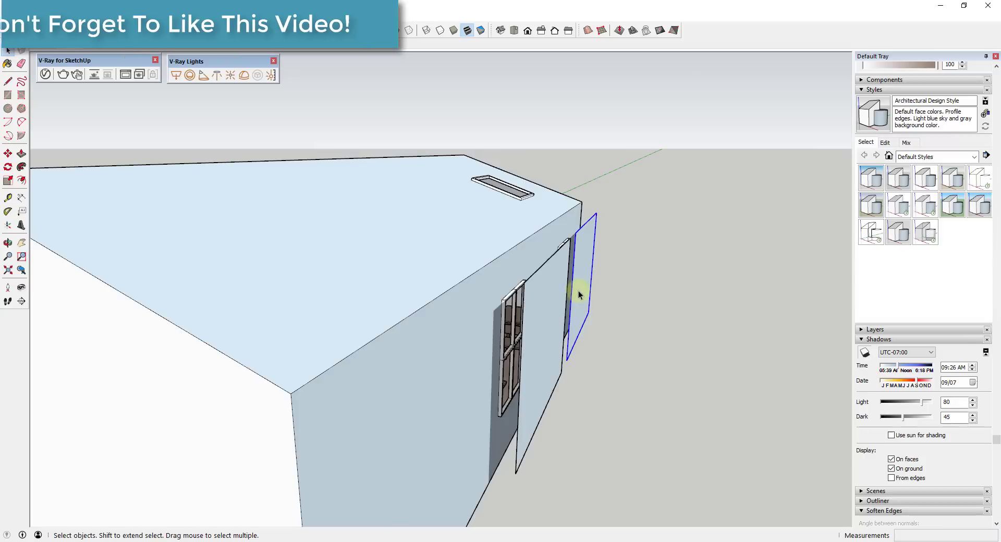
Step: Copy the far window's rectangle light straight up by about 11' 6" so it stands above the roof
key(m)
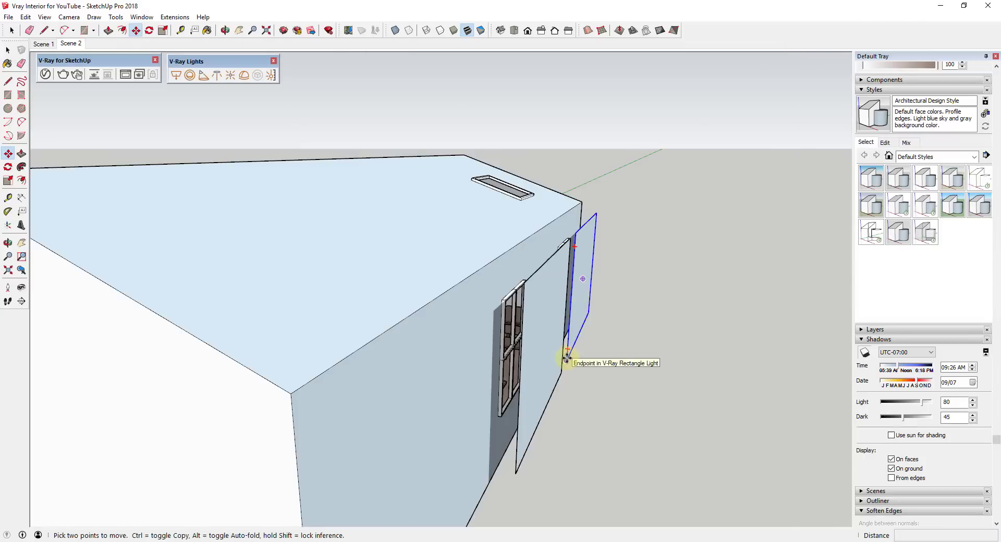
click(566, 360)
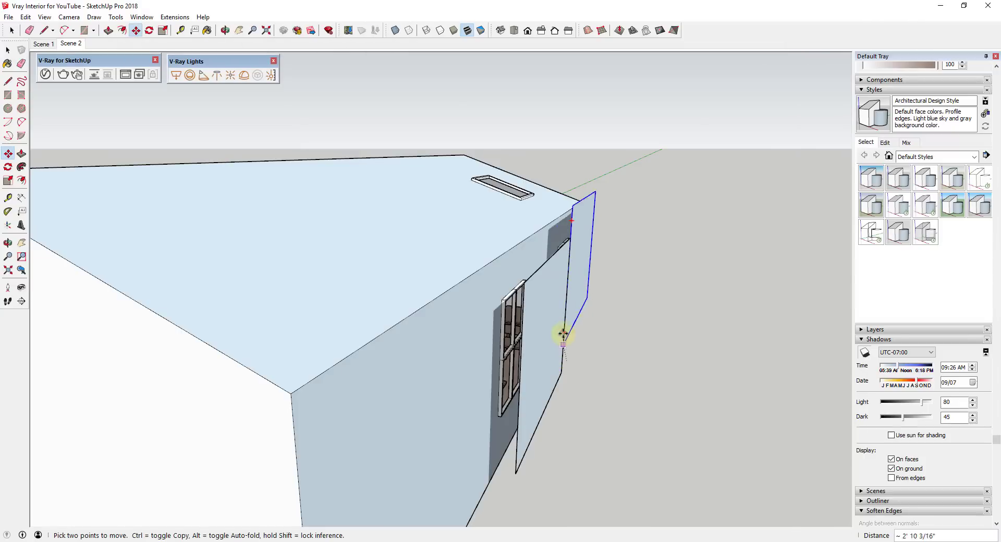
click(581, 190)
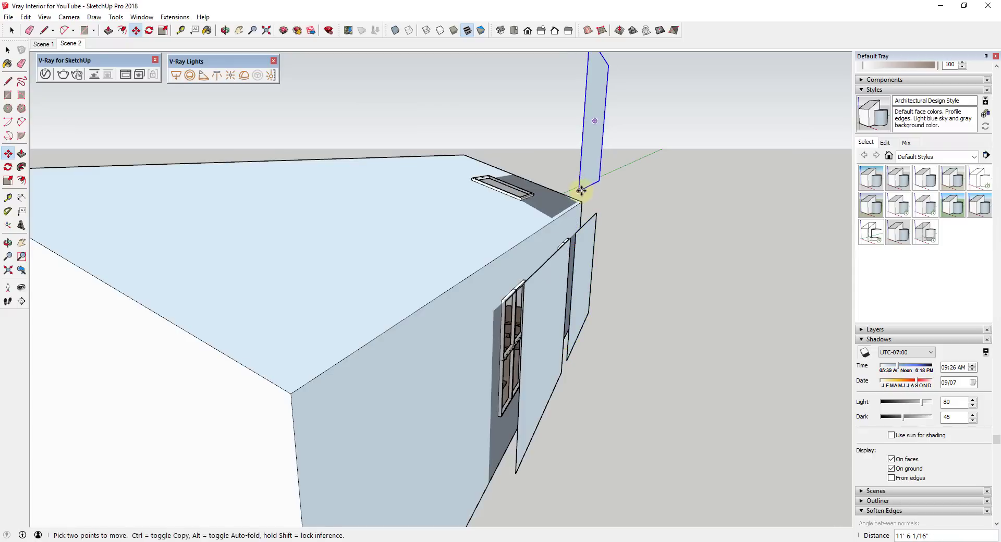
Step: Rotate the copied rectangle light about 65 degrees around its lower corner so it leans over the roof slope
middle_drag(580, 190, 594, 206)
key(q)
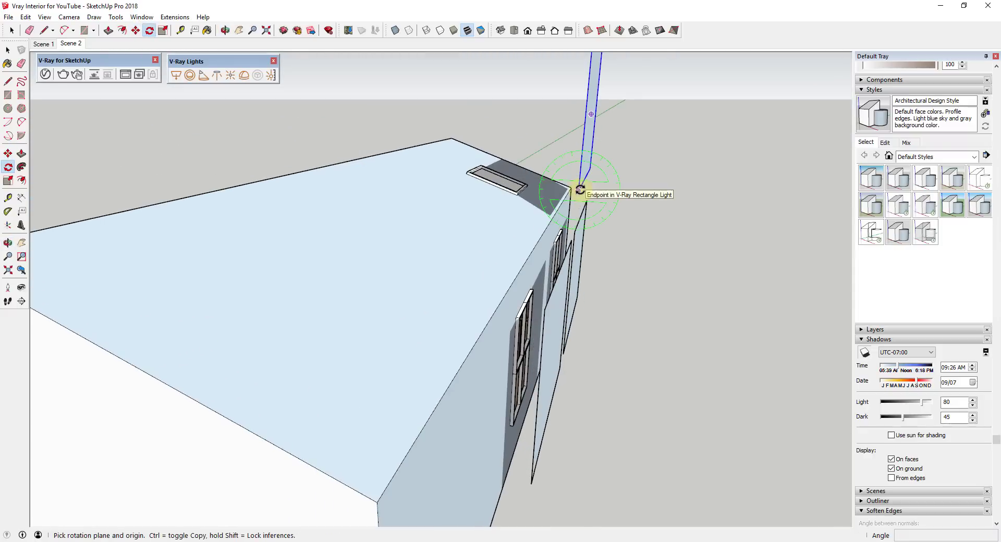
click(579, 190)
click(587, 102)
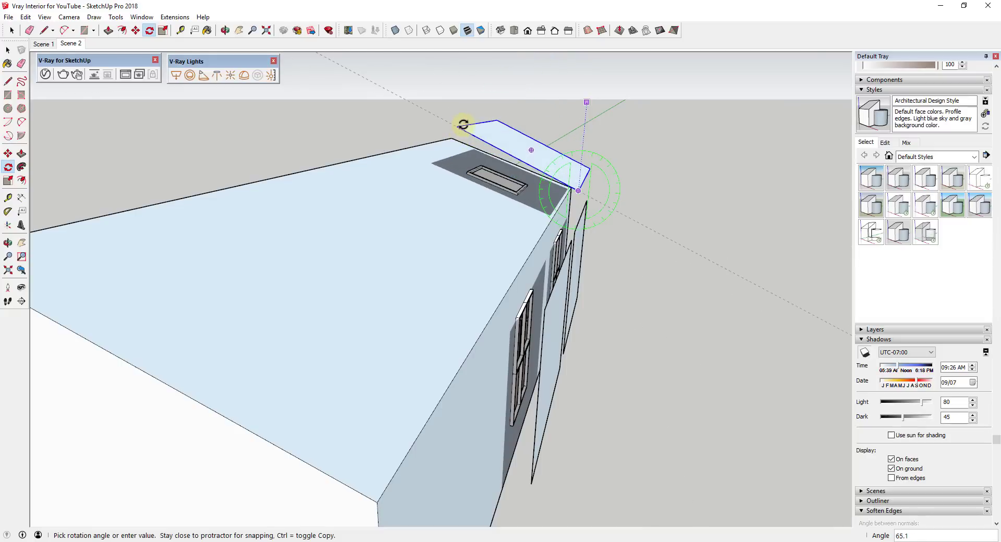
click(458, 123)
Step: Move the tilted rectangle light across the roof so it sits directly over the skylight
middle_drag(550, 170, 532, 156)
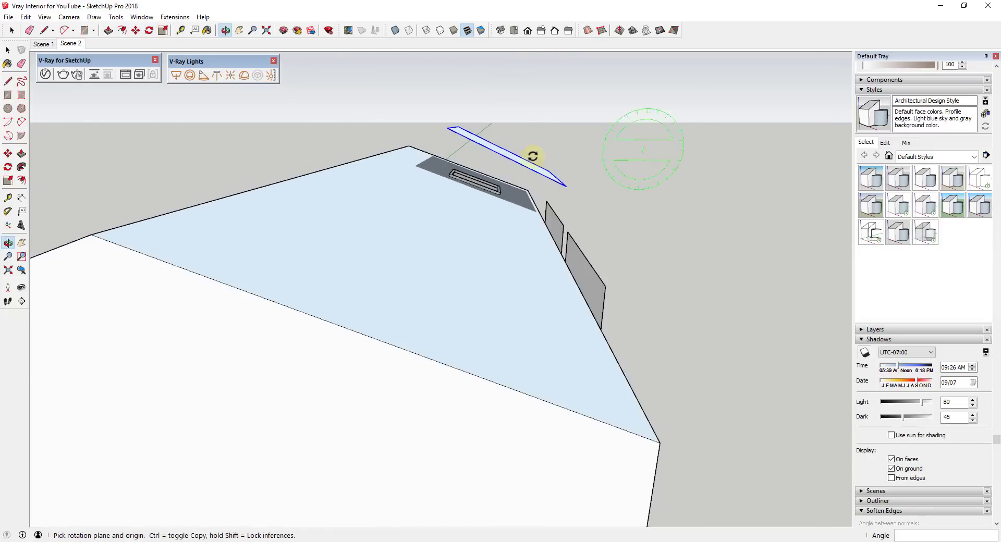
scroll(531, 156, up, 3)
key(space)
key(m)
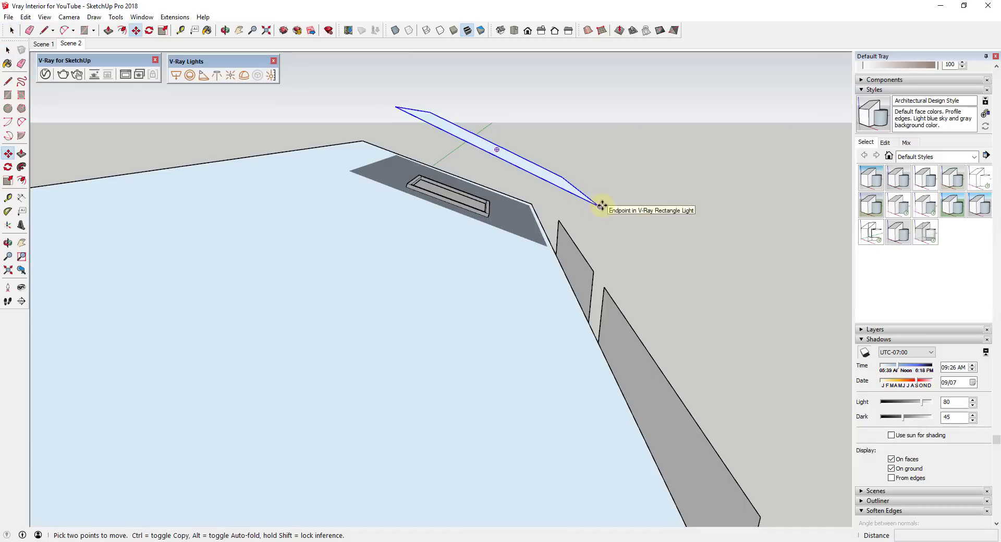
click(598, 206)
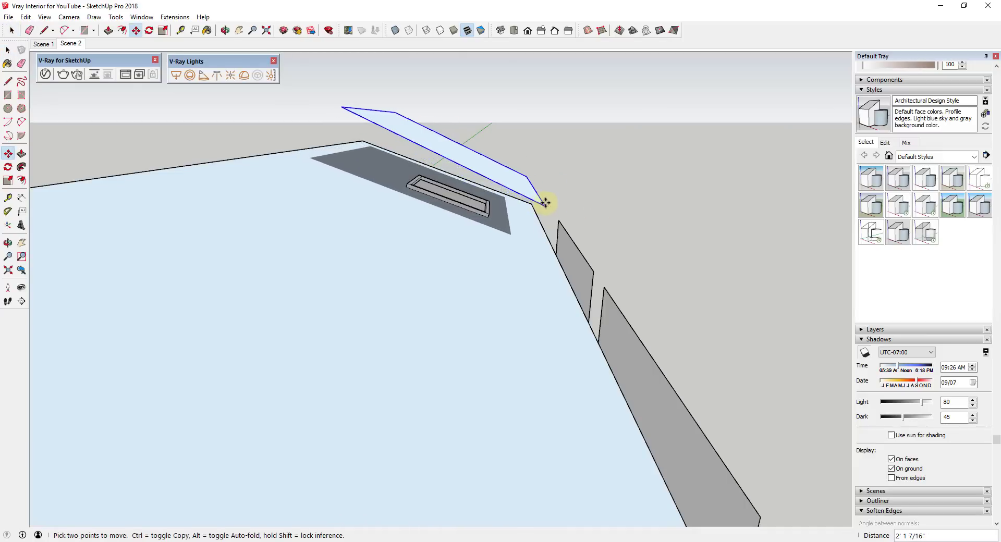
click(452, 189)
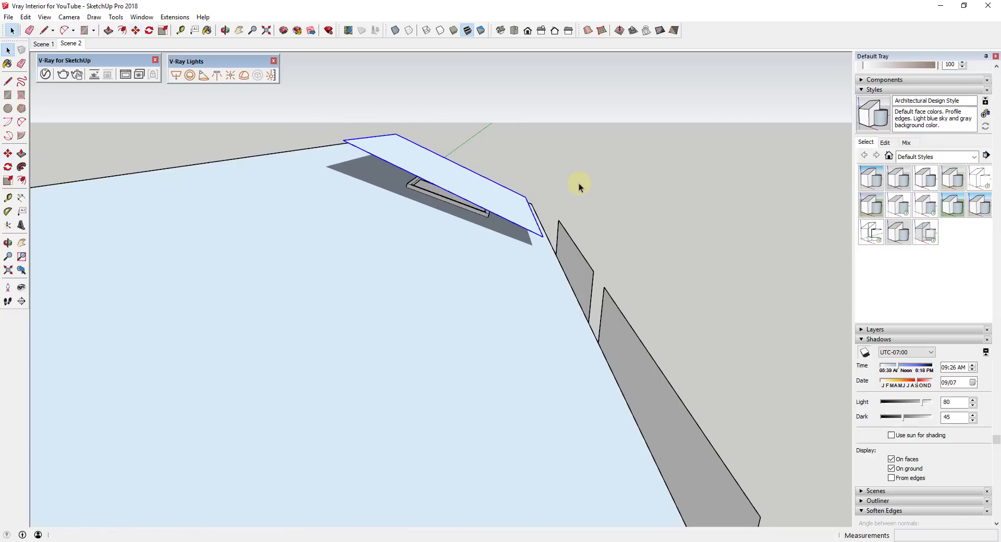
key(space)
Step: Move the near and far window rectangle lights inward so both sit closer to the wall
middle_drag(573, 216, 591, 394)
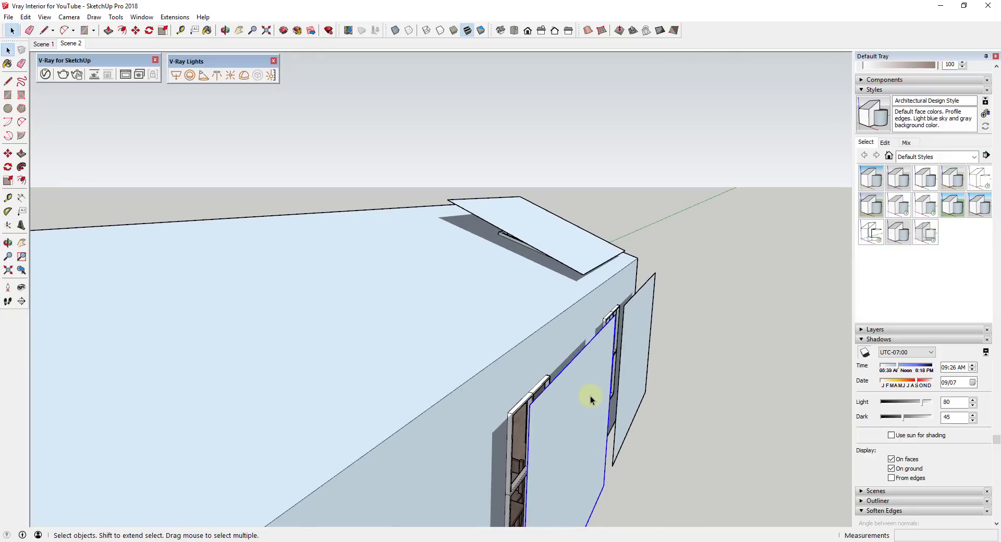
key(m)
click(591, 396)
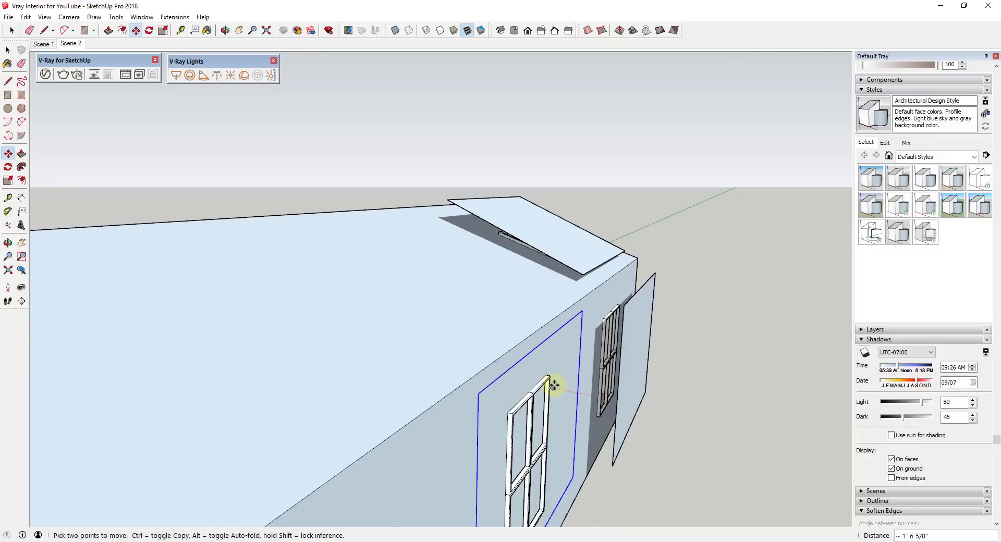
key(space)
click(632, 343)
key(m)
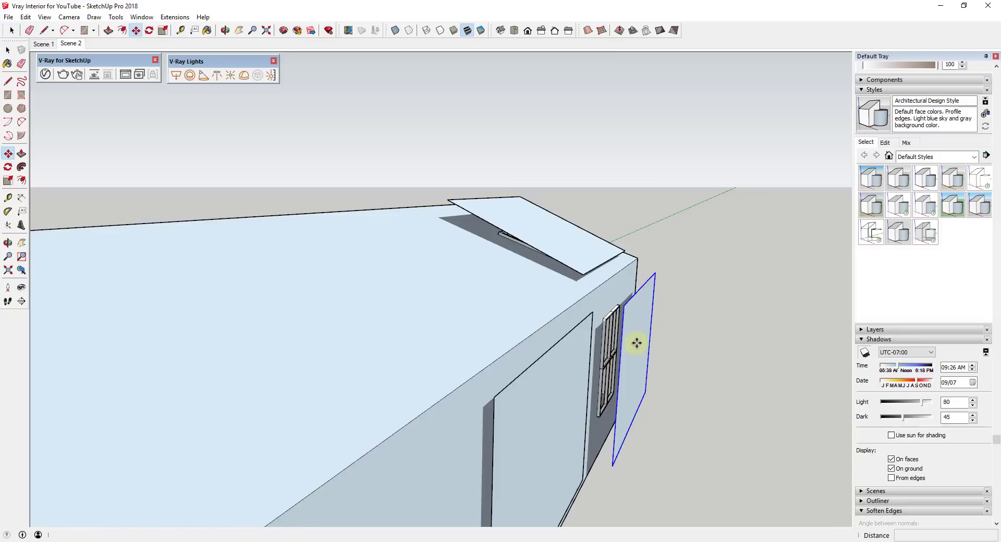
click(634, 343)
click(616, 339)
key(space)
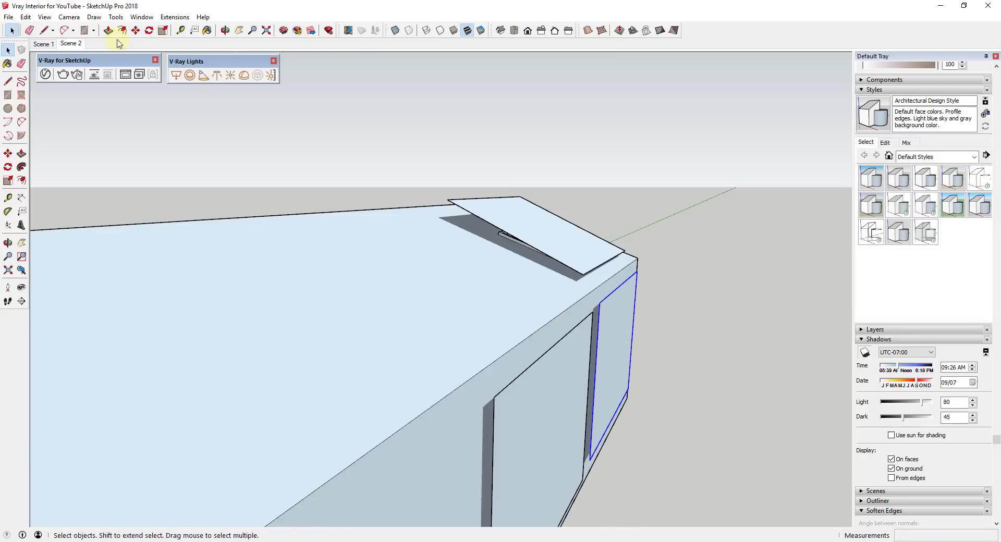
Step: Return to the Scene 2 view and start an interactive render with the asset editor and frame buffer open
click(63, 45)
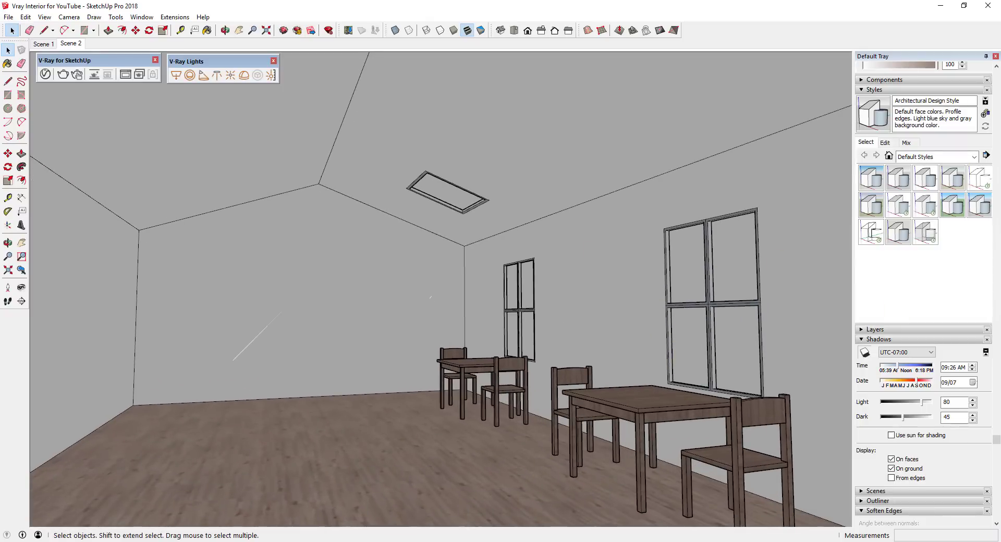
drag(1000, 176, 164, 170)
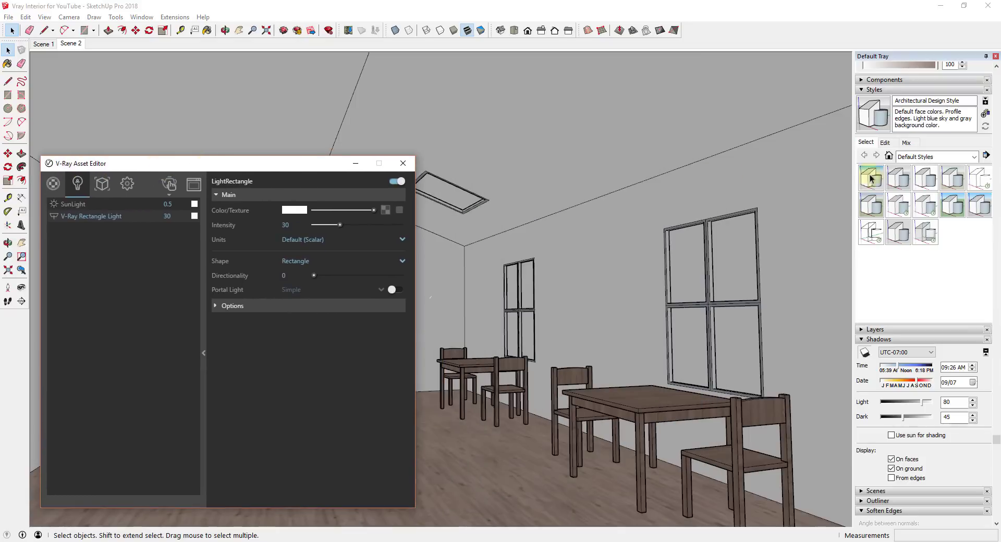
drag(1000, 105, 727, 108)
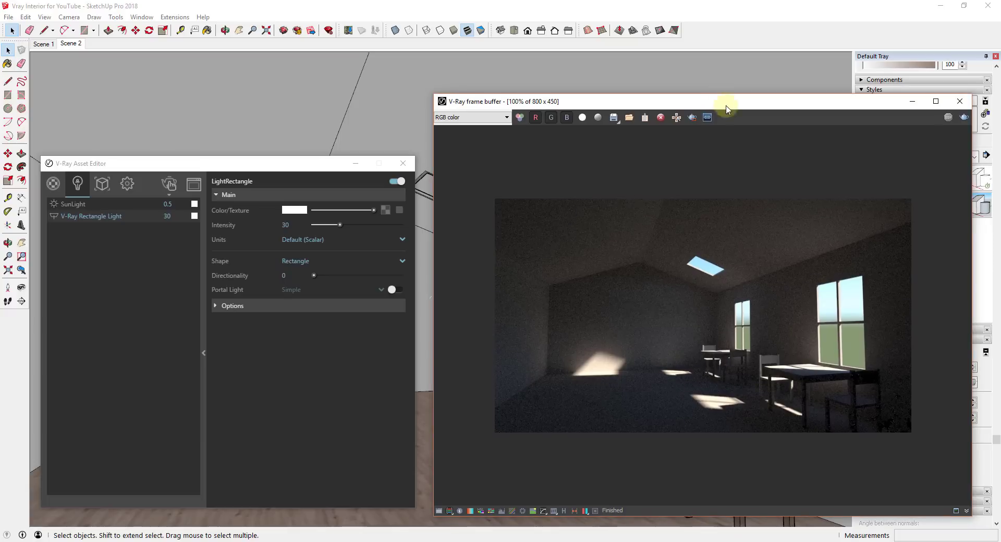
click(964, 117)
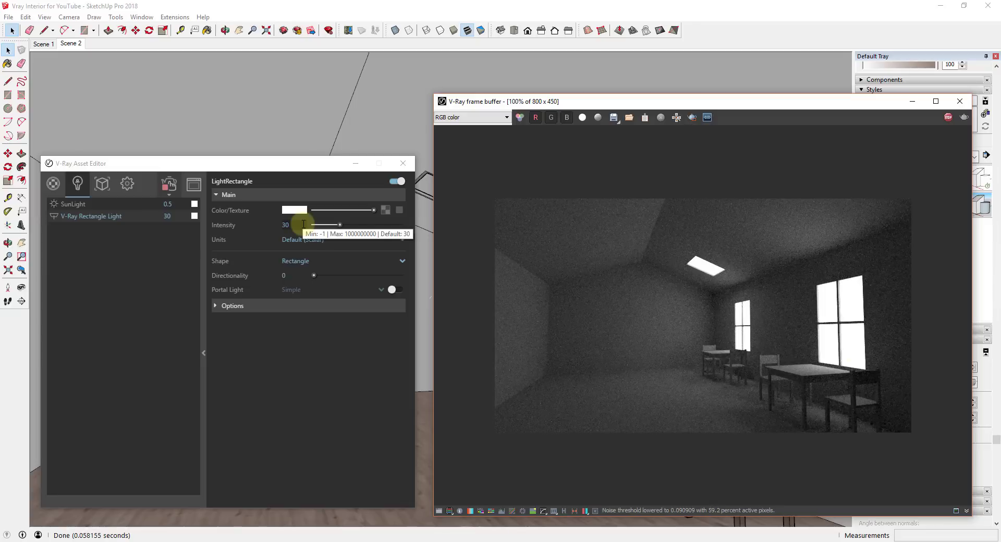
Step: Set the rectangle light's intensity to 100 and make the light invisible
click(233, 306)
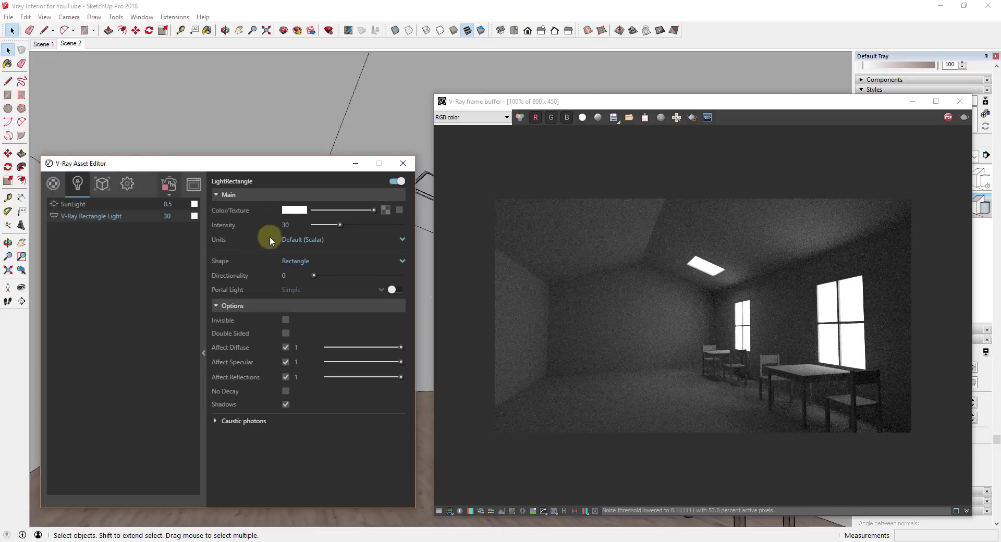
double_click(287, 225)
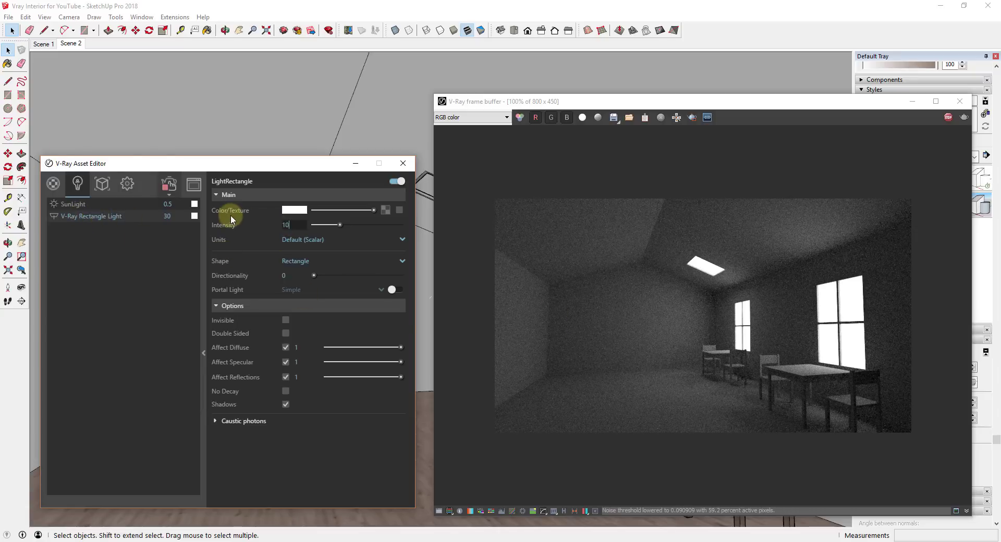
text(100)
key(Return)
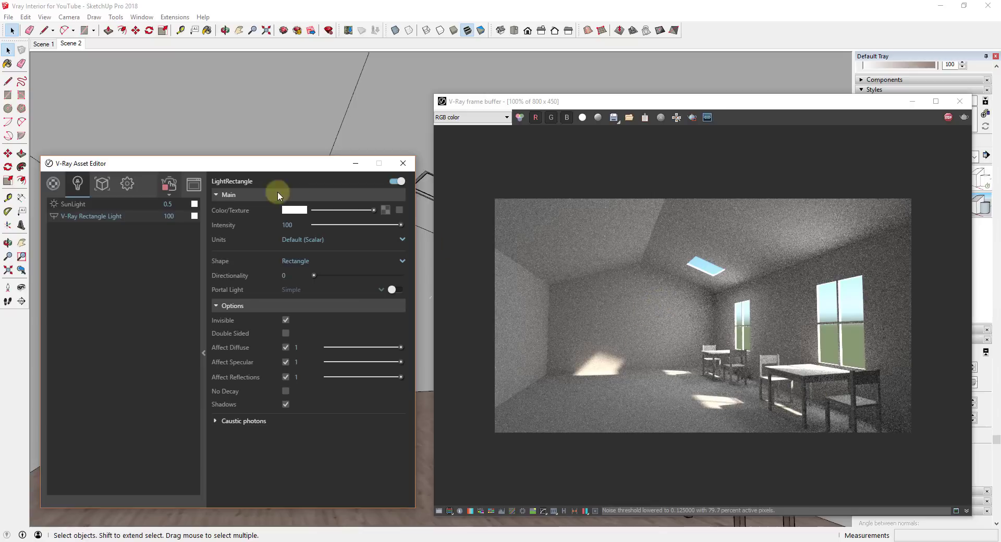
Step: Try rectangle light intensities of 1500 and 150 in the interactive render, and return the intensity to 100
text(1500)
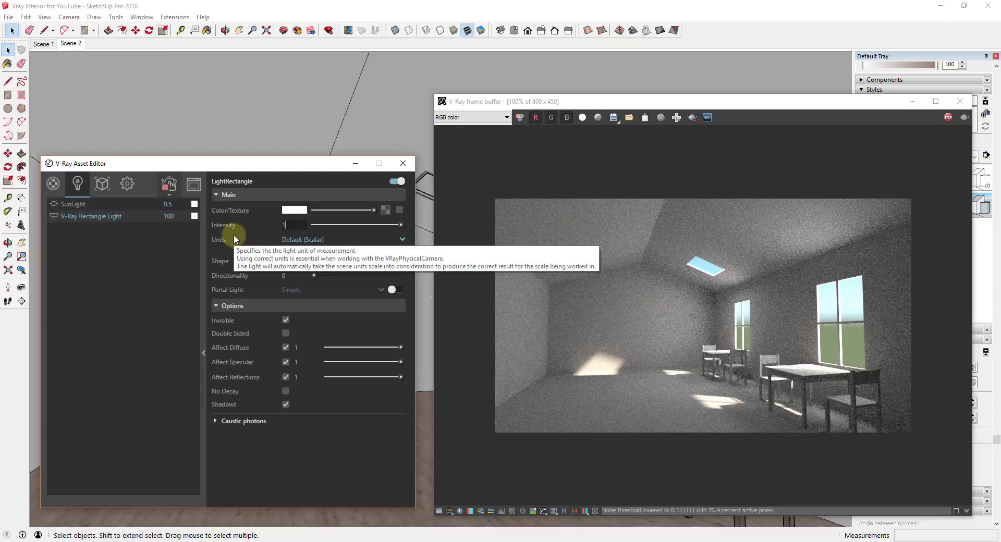
key(Return)
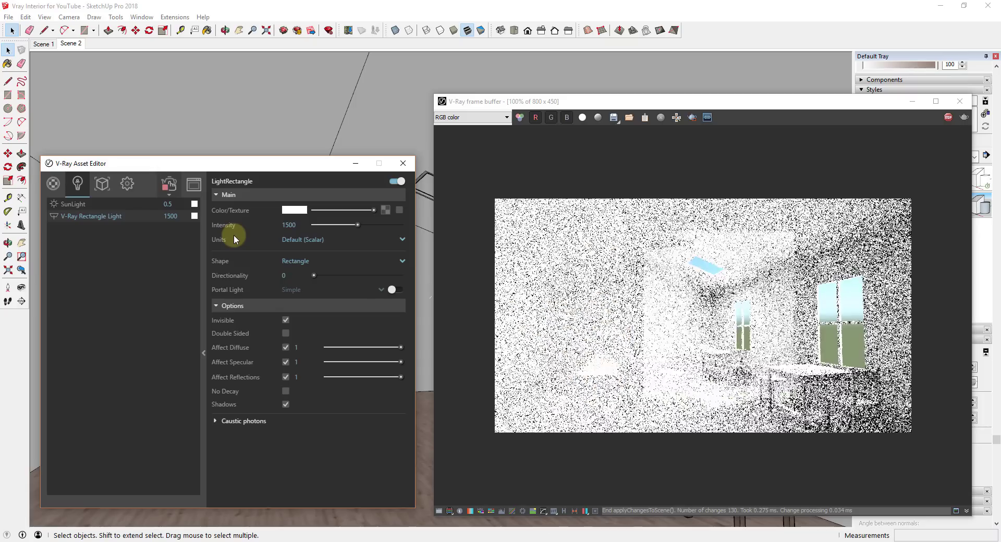
click(299, 226)
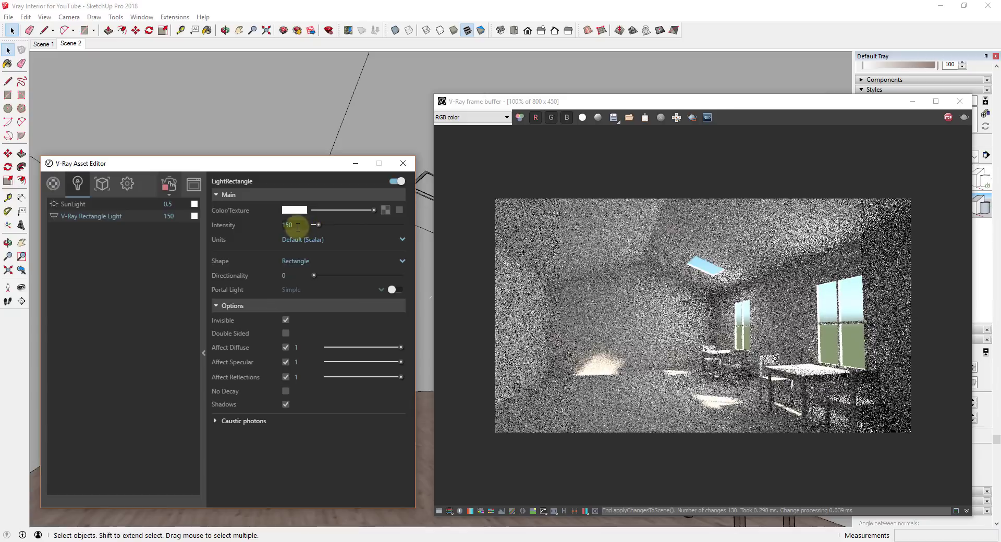
drag(302, 224, 228, 224)
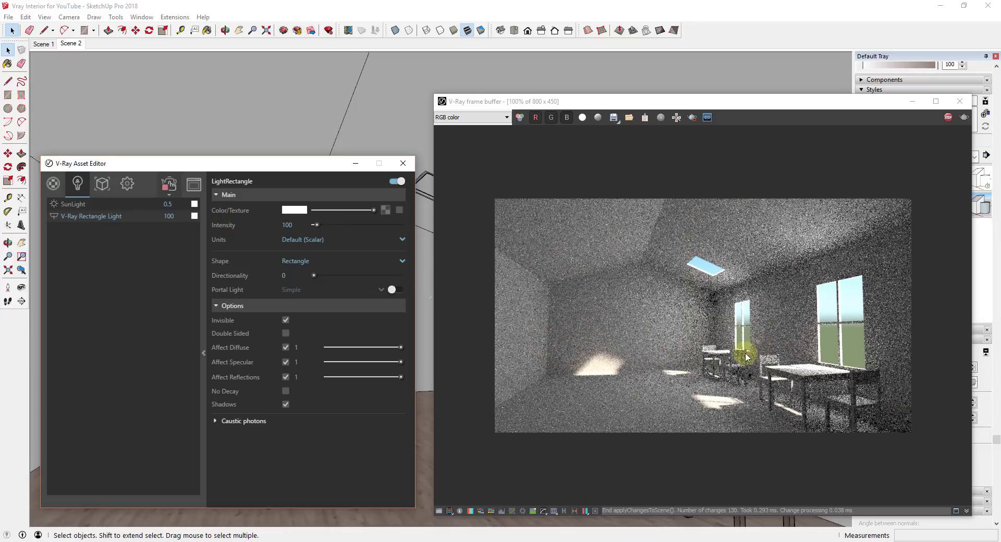
Step: Try a medium blue and a paler blue tint for the rectangle light, and return its color to white
click(284, 210)
drag(482, 258, 483, 278)
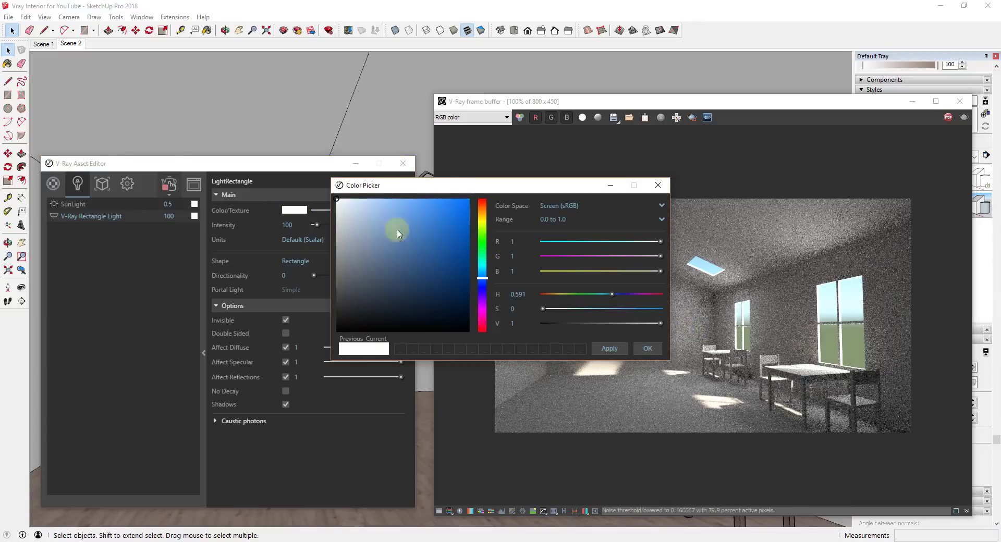
mouse_move(398, 233)
mouse_down()
mouse_move(382, 199)
mouse_move(405, 200)
mouse_up()
click(605, 349)
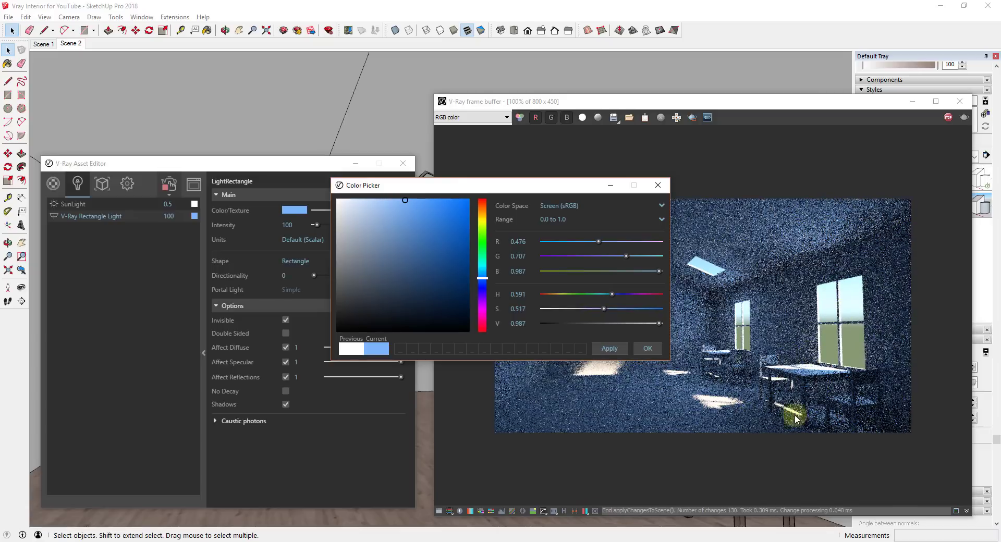
drag(405, 200, 371, 201)
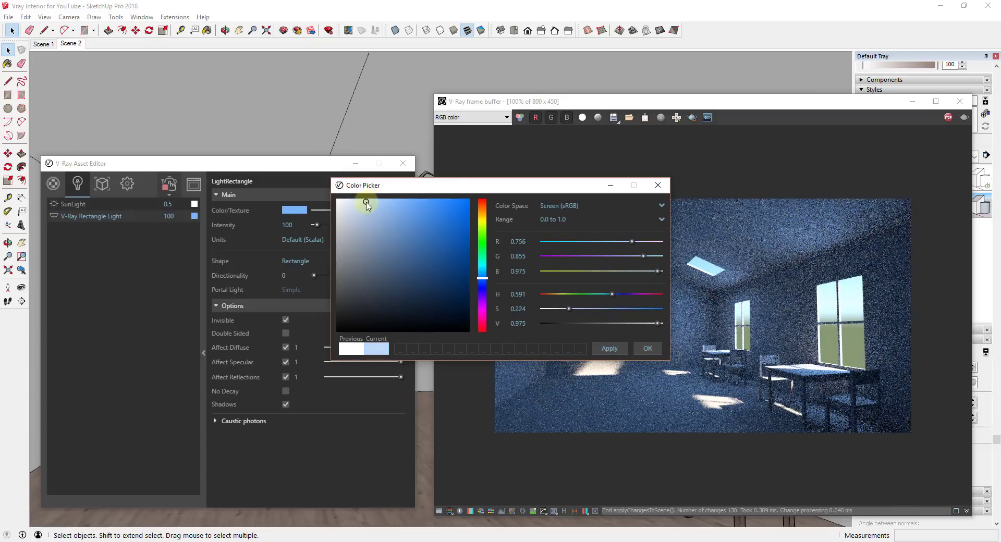
click(621, 352)
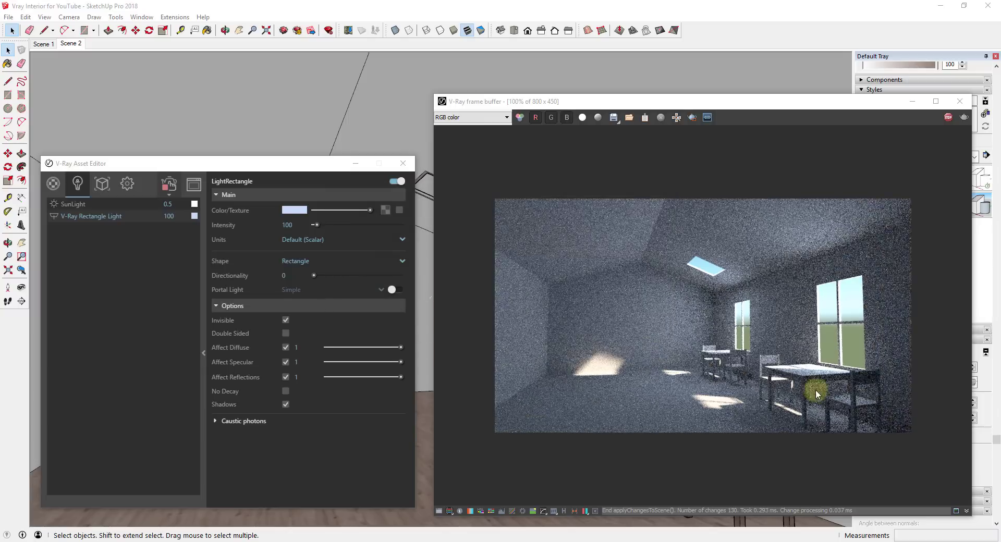
drag(370, 210, 374, 210)
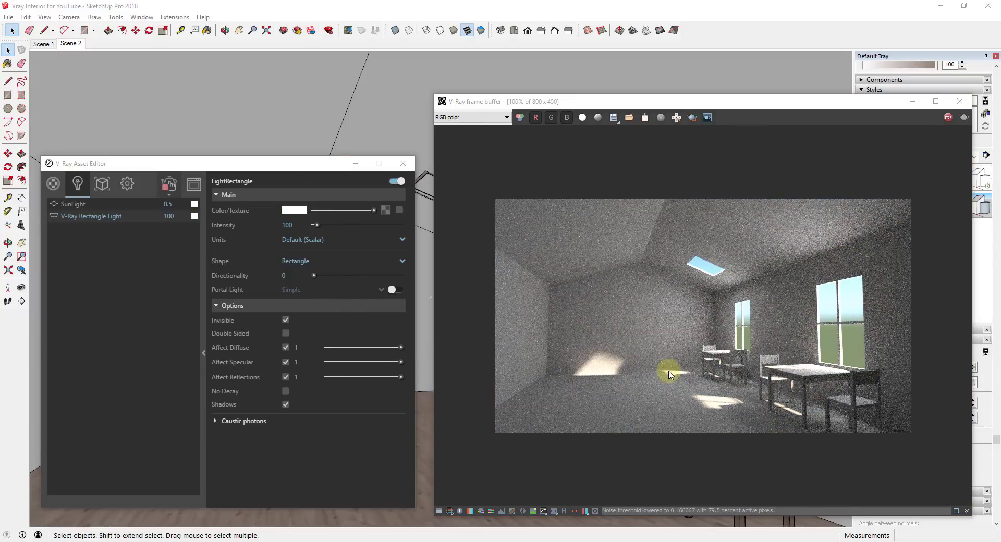
Step: Stop the interactive render and run a full production render of the room
click(948, 119)
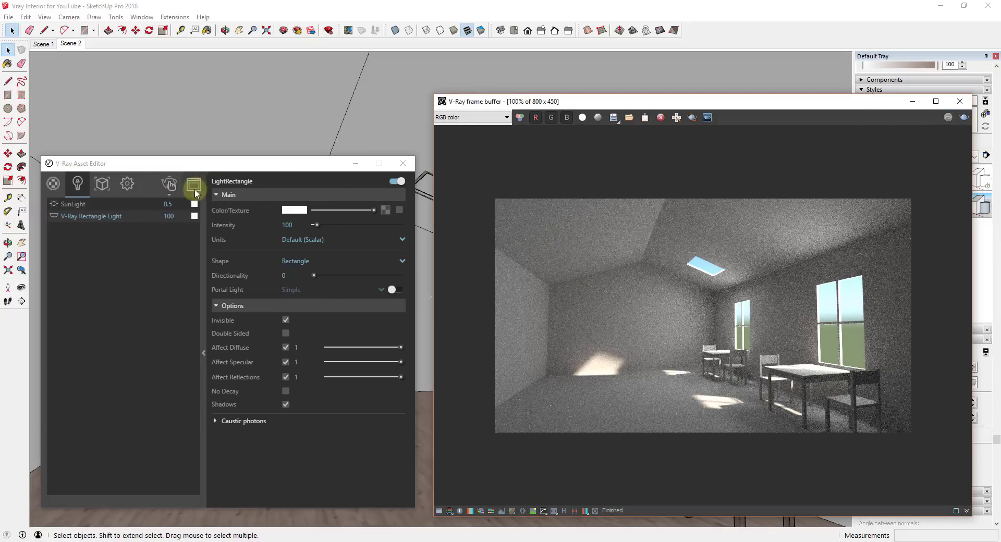
click(172, 197)
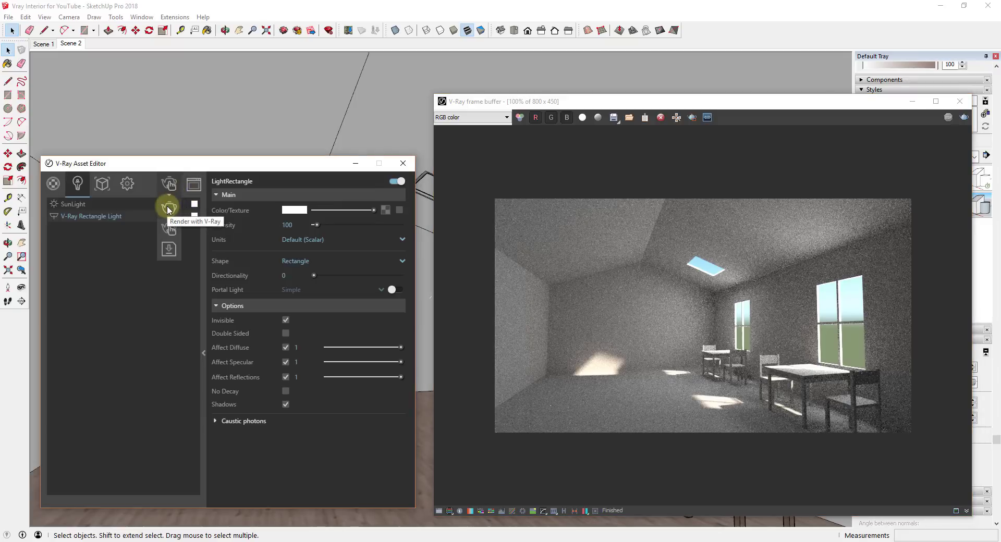
click(168, 209)
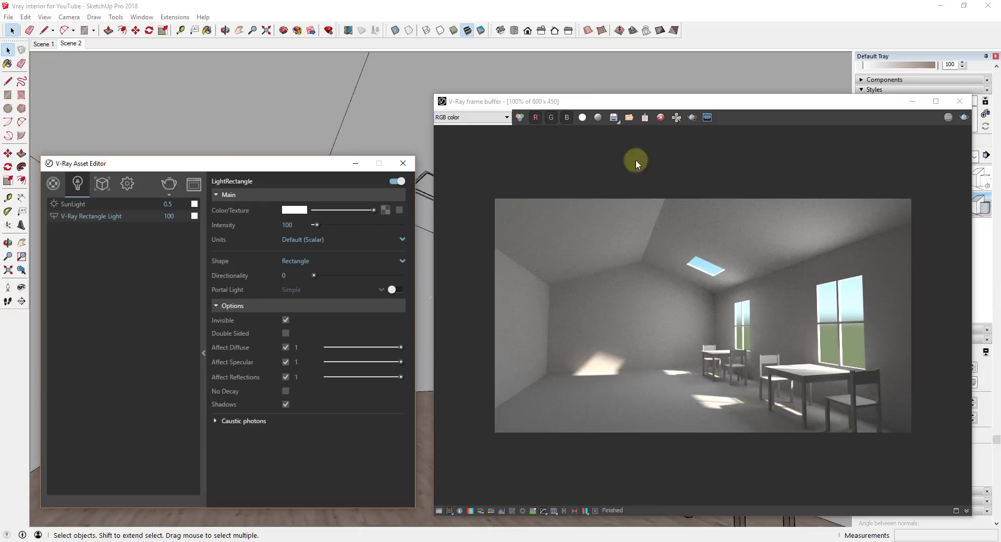
Step: Disable Material Override and render the room again with its real materials
click(128, 183)
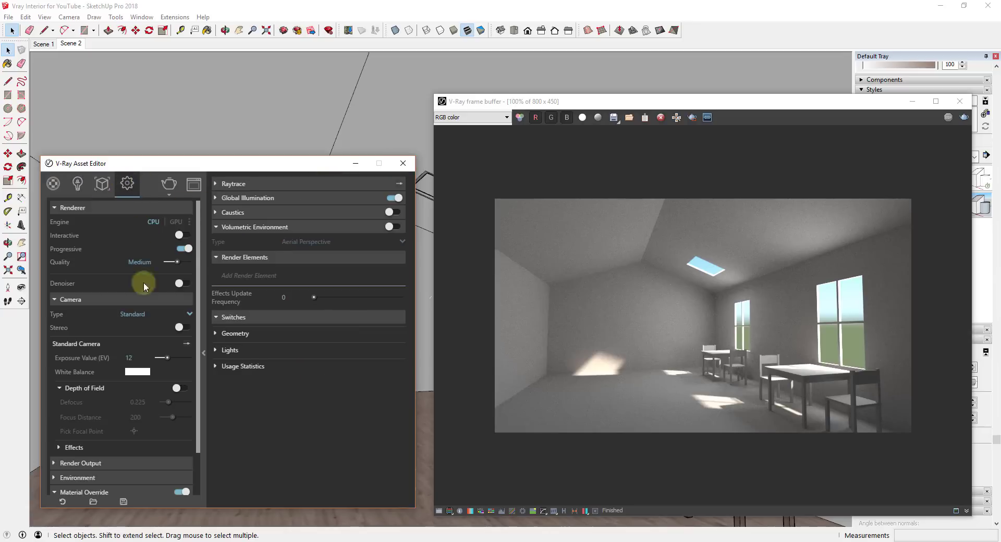
scroll(99, 437, down, 2)
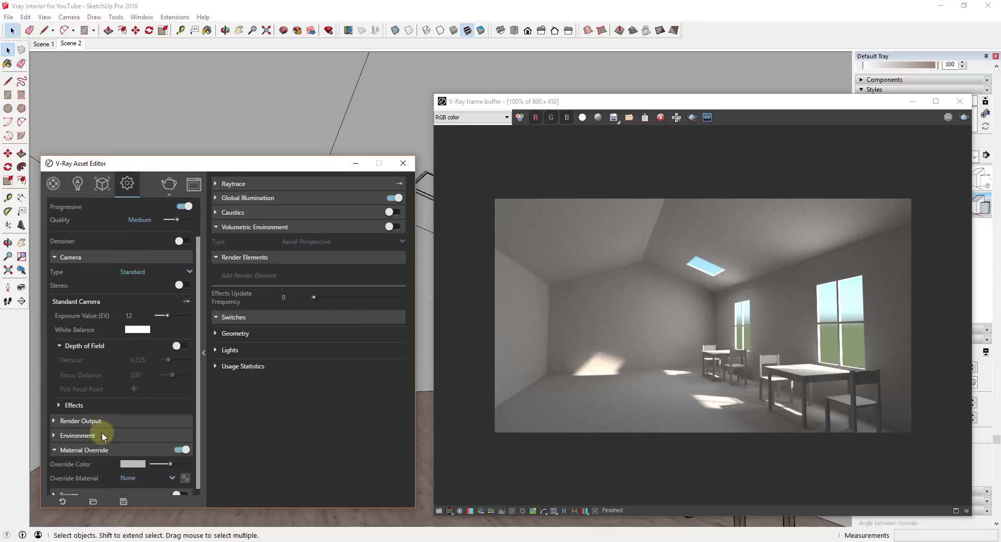
click(183, 443)
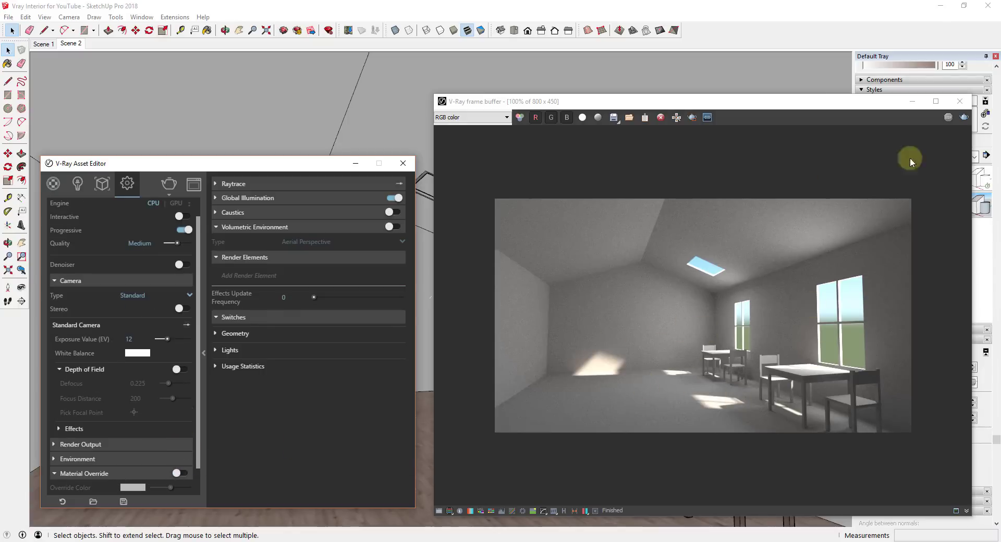
click(964, 120)
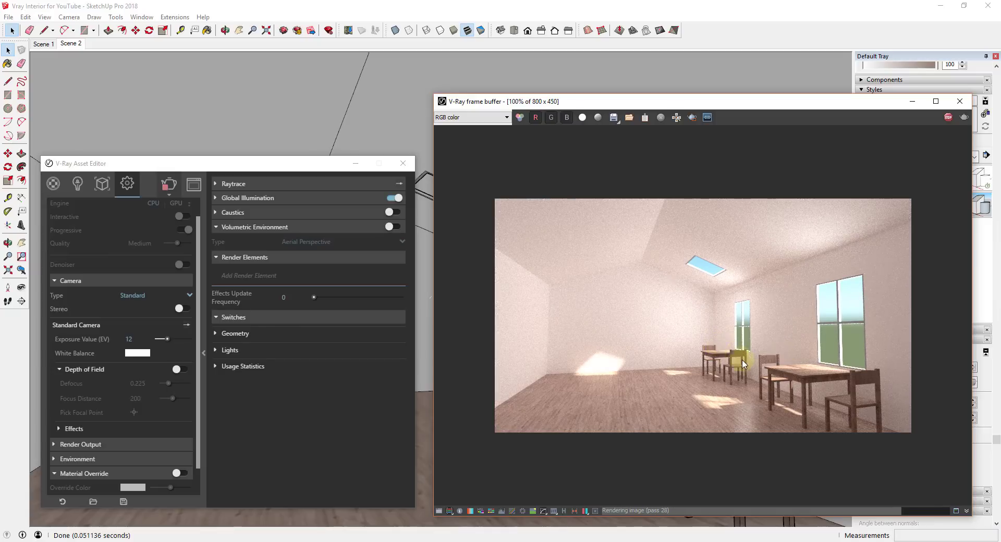
Step: Set the camera exposure value to 13 during an interactive render, and start a new production render
click(168, 183)
drag(140, 308, 119, 301)
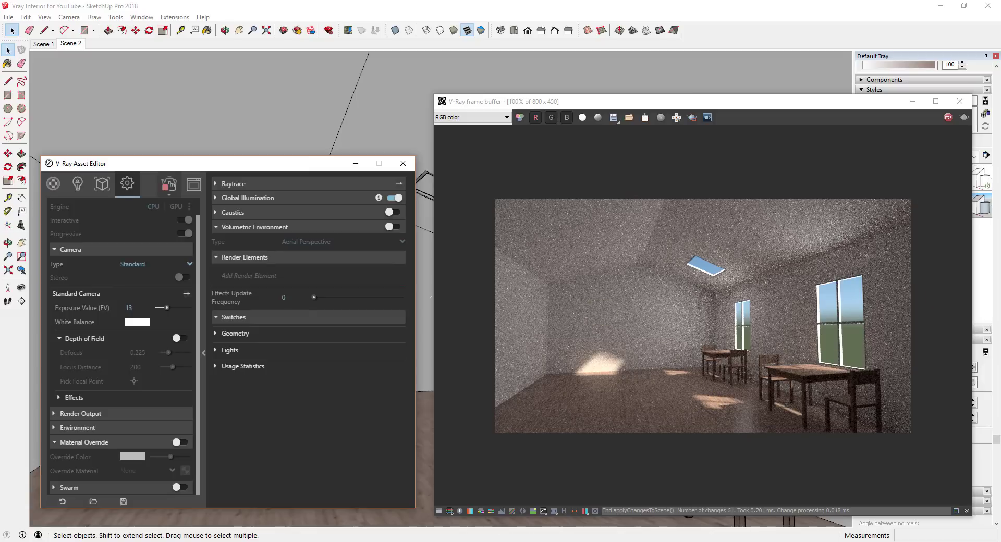
click(948, 118)
click(168, 195)
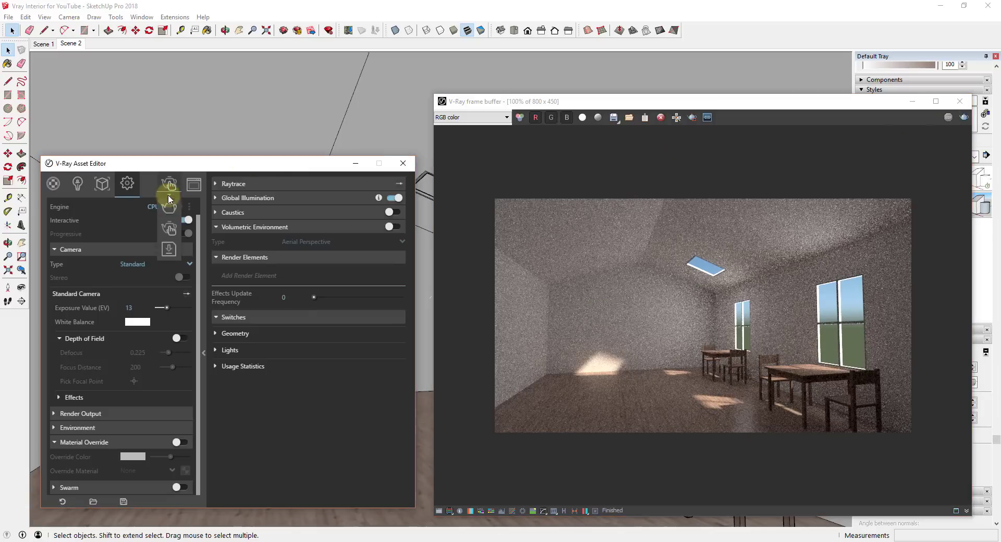
click(167, 205)
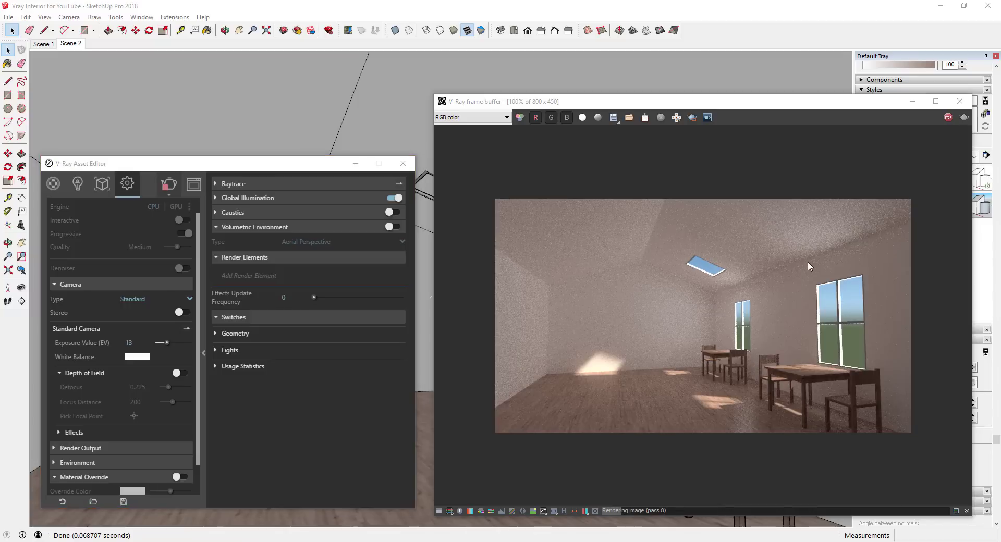